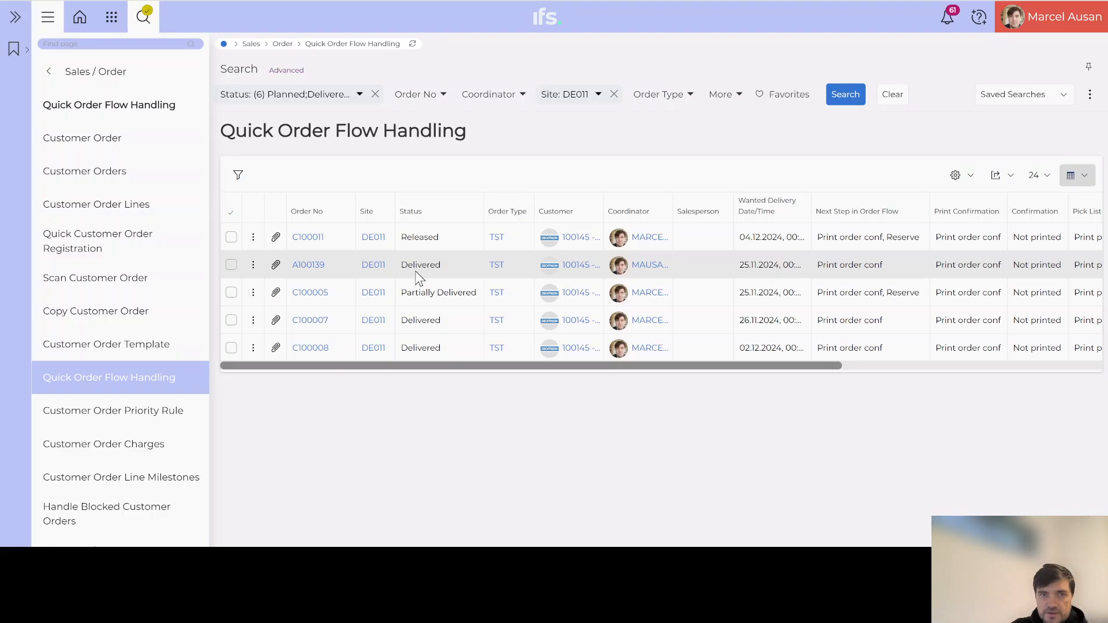
drag(442, 269, 415, 272)
drag(443, 321, 408, 349)
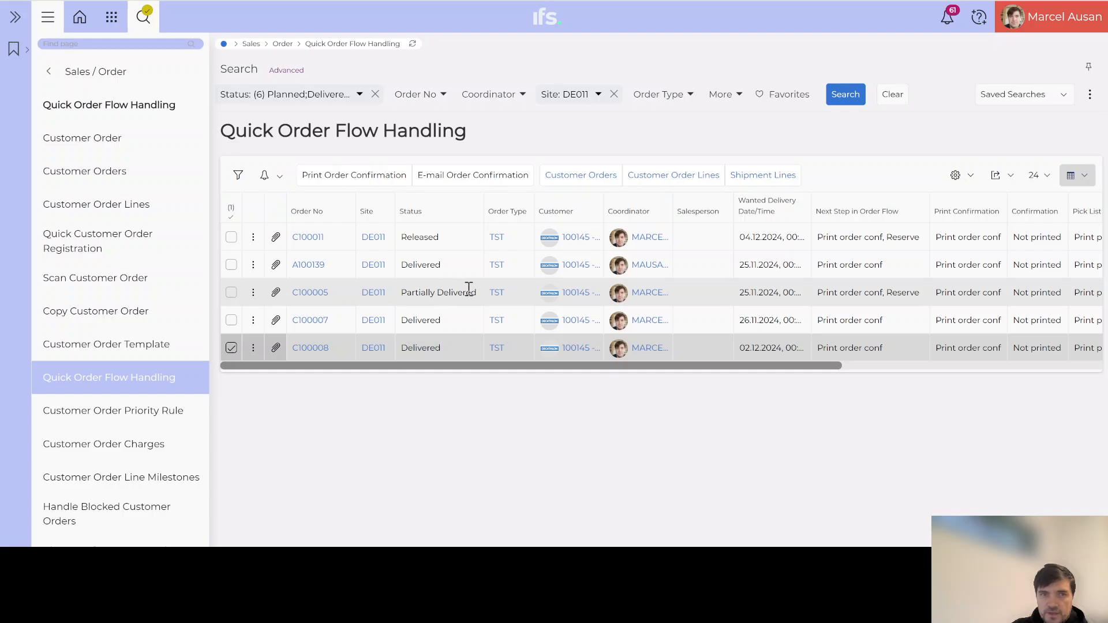
drag(477, 289, 406, 297)
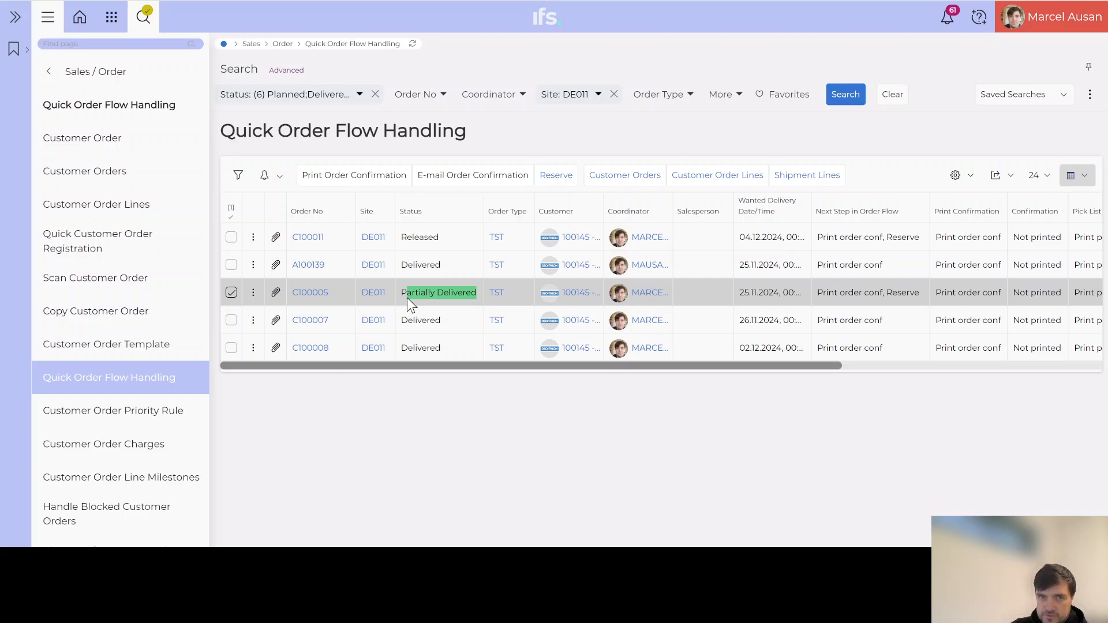
click(426, 319)
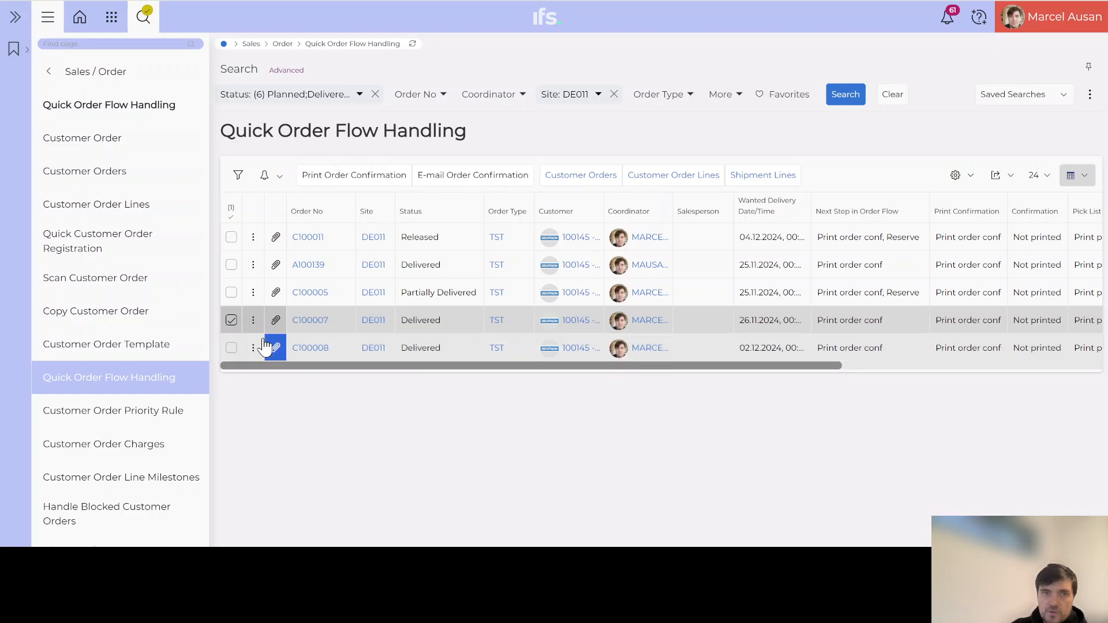
click(231, 321)
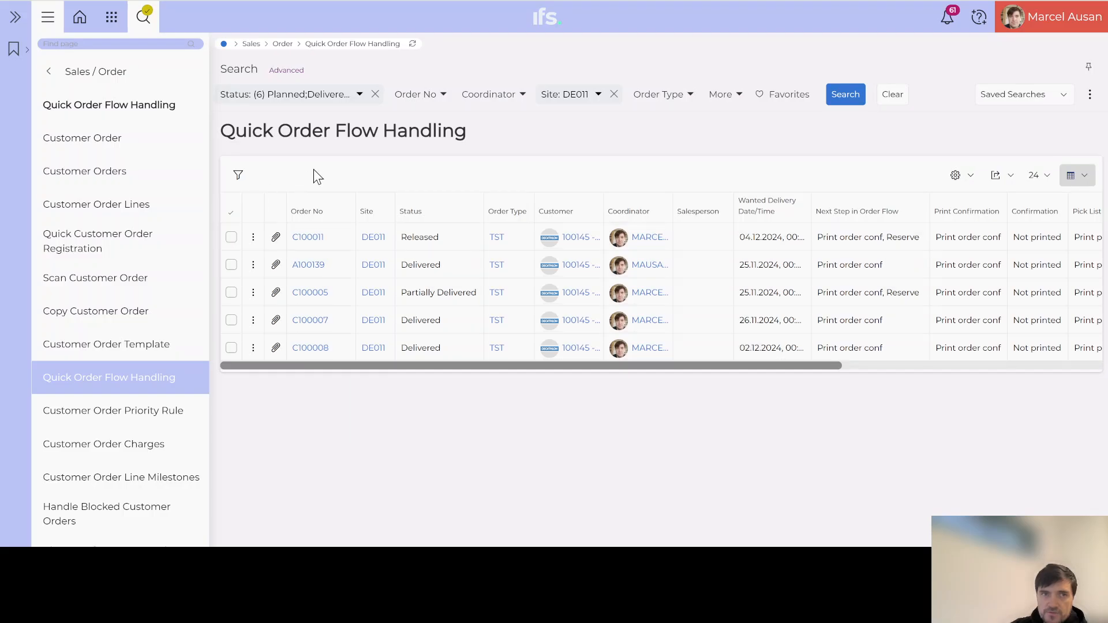
drag(220, 131, 488, 136)
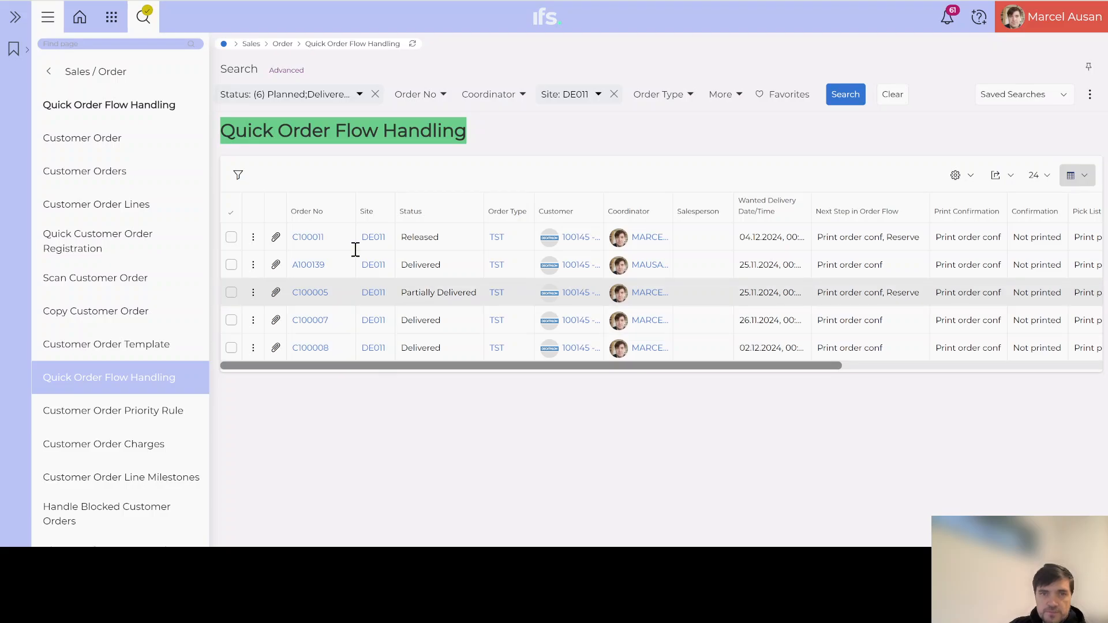
Open the DECATHLON customer record's Sales section and scroll to the Invoice area.
click(578, 238)
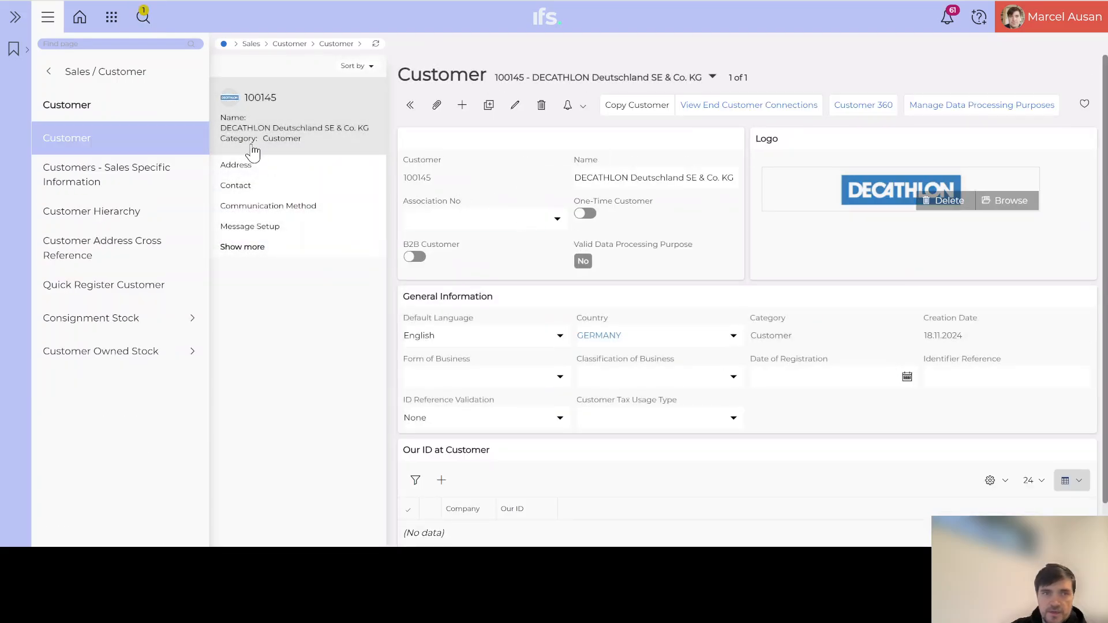
click(242, 248)
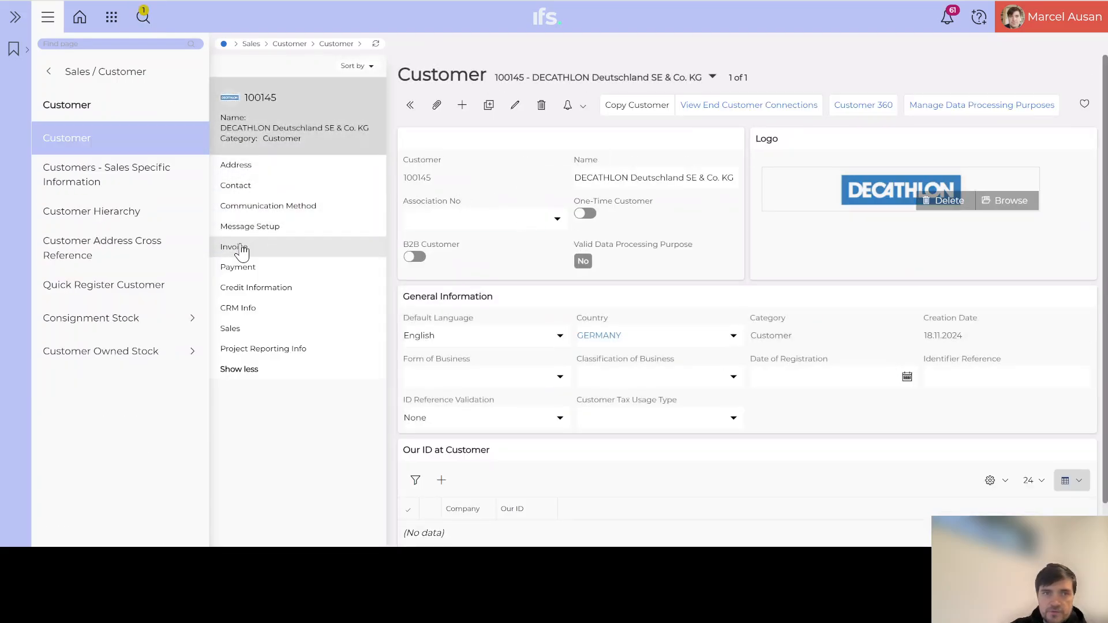
click(231, 331)
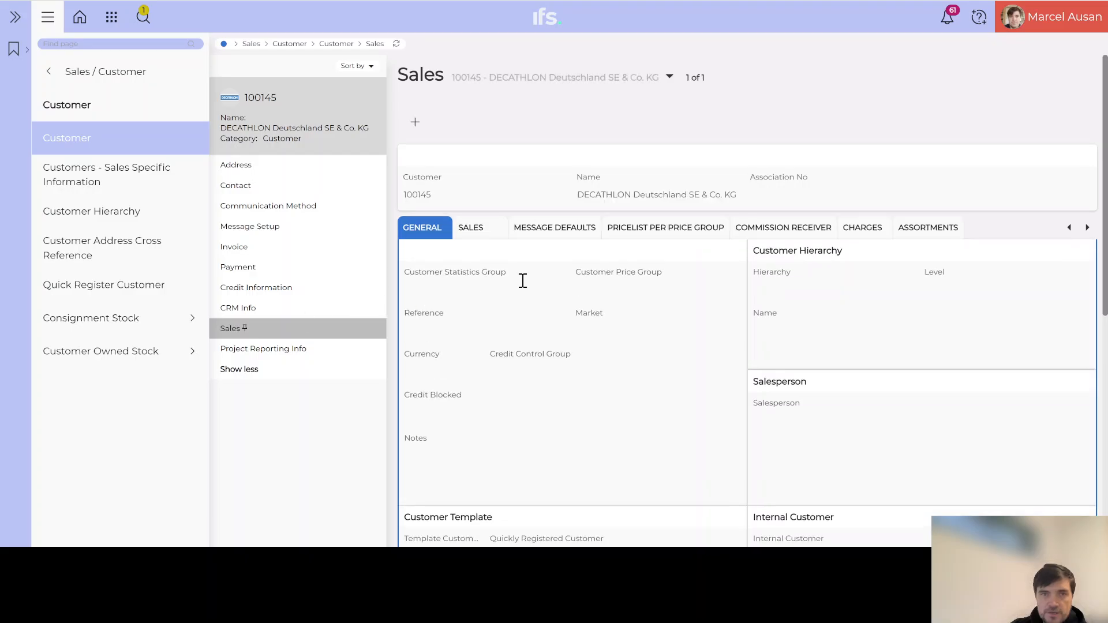
scroll(624, 294, down, 5)
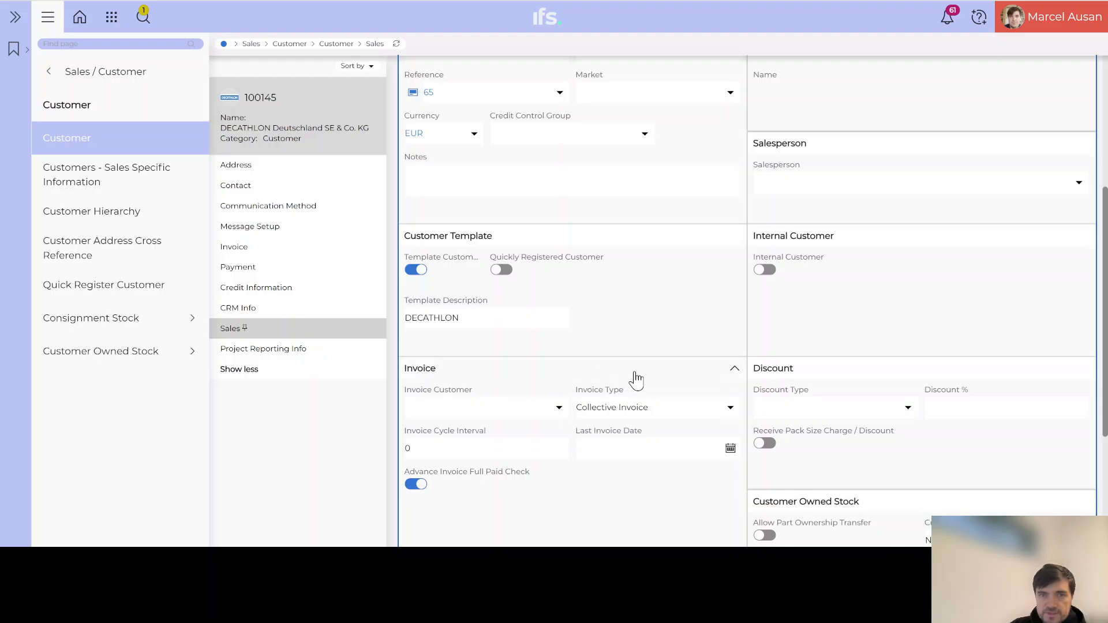
Try Normal Invoice, then set the customer's Invoice Type back to Collective Invoice.
click(731, 409)
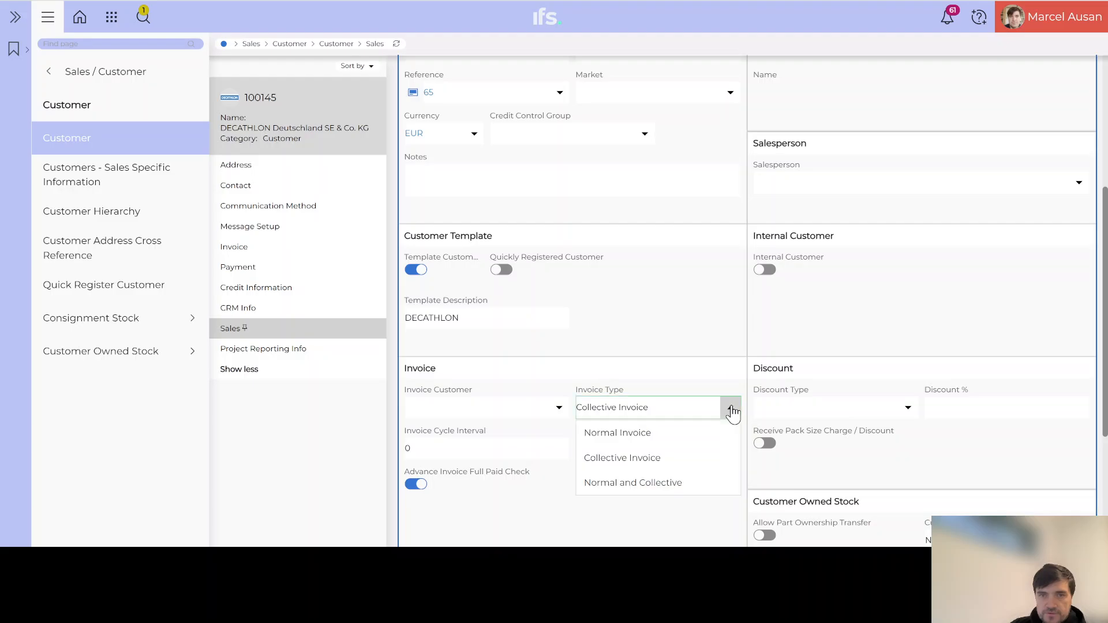
click(649, 435)
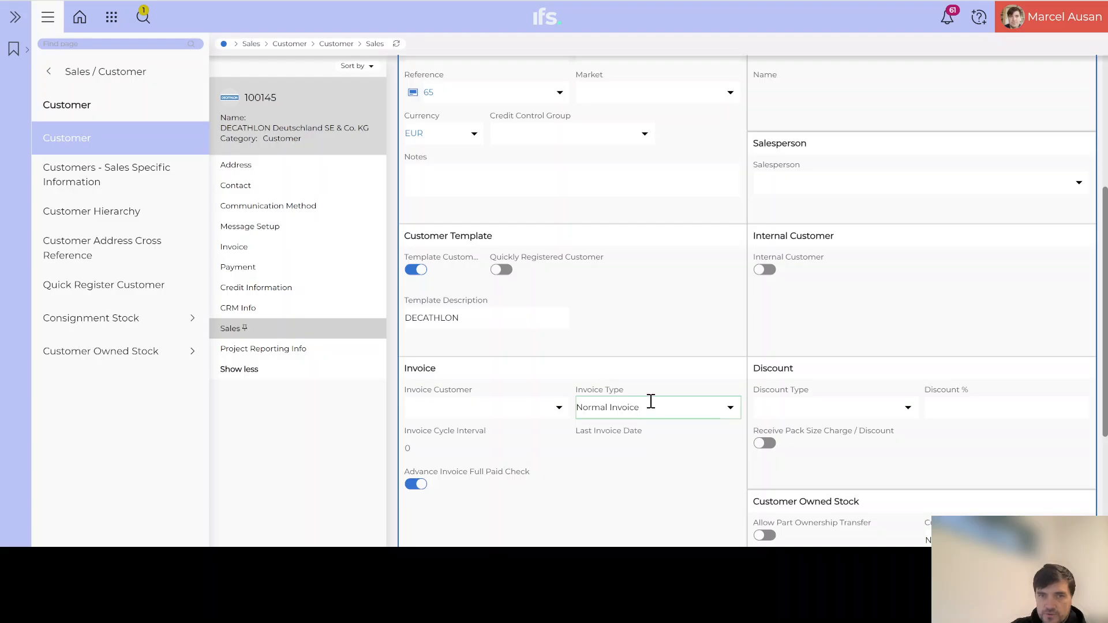
click(665, 413)
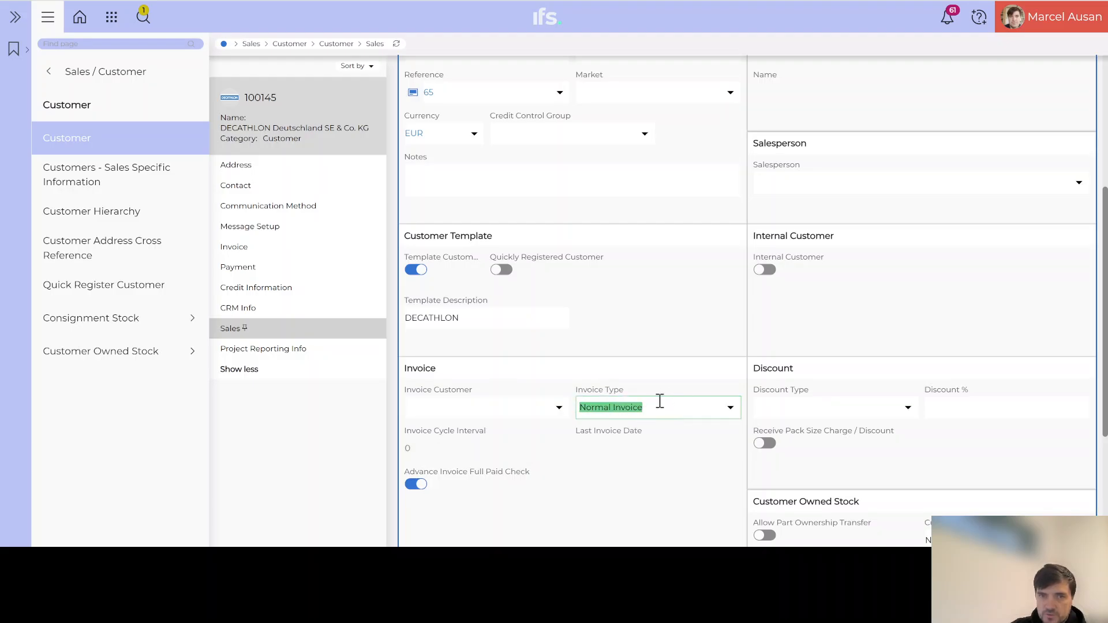
click(731, 410)
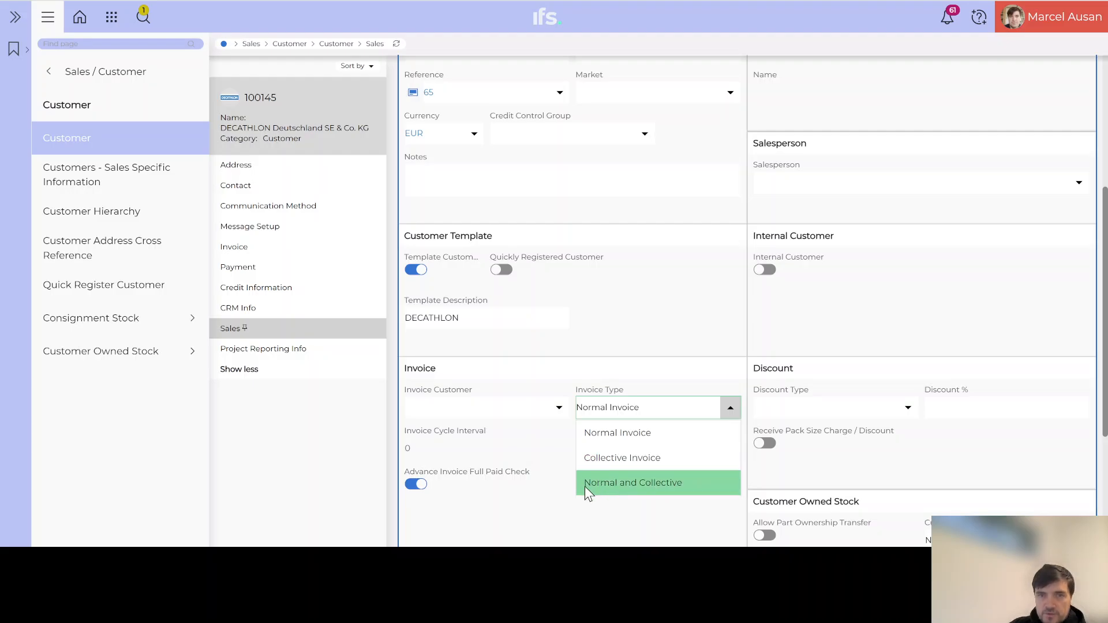
click(665, 464)
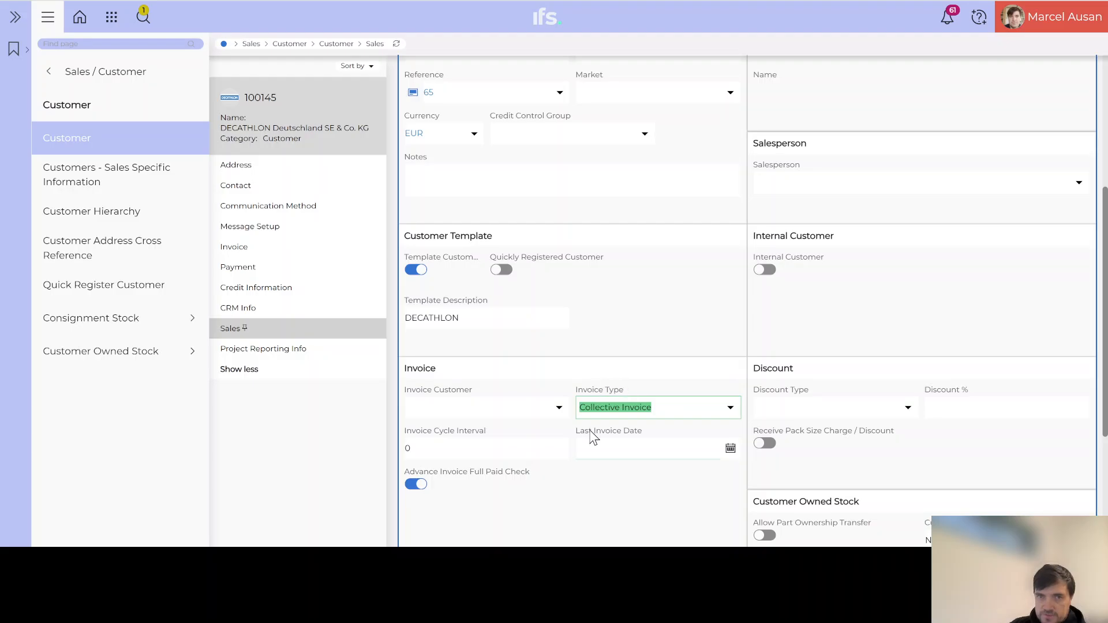
scroll(594, 439, down, 2)
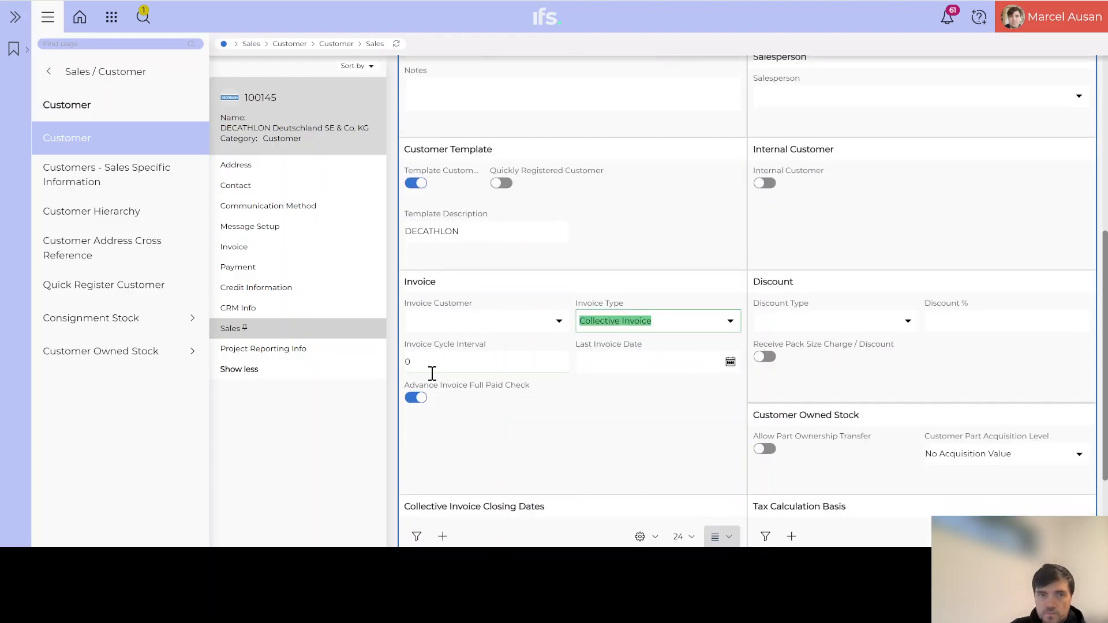
scroll(433, 373, down, 3)
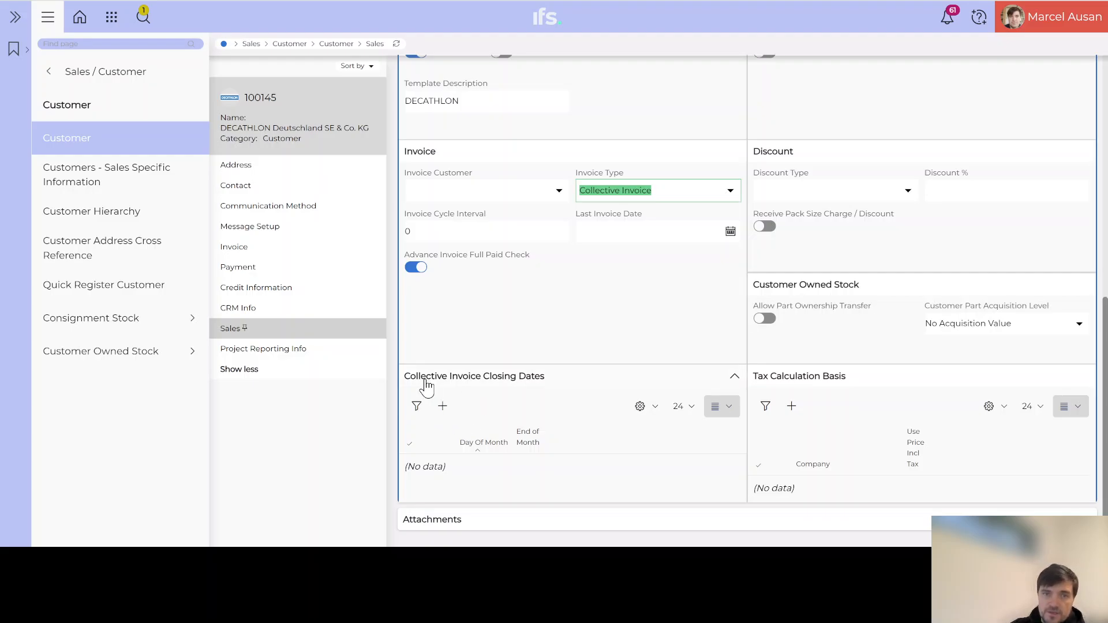
click(449, 411)
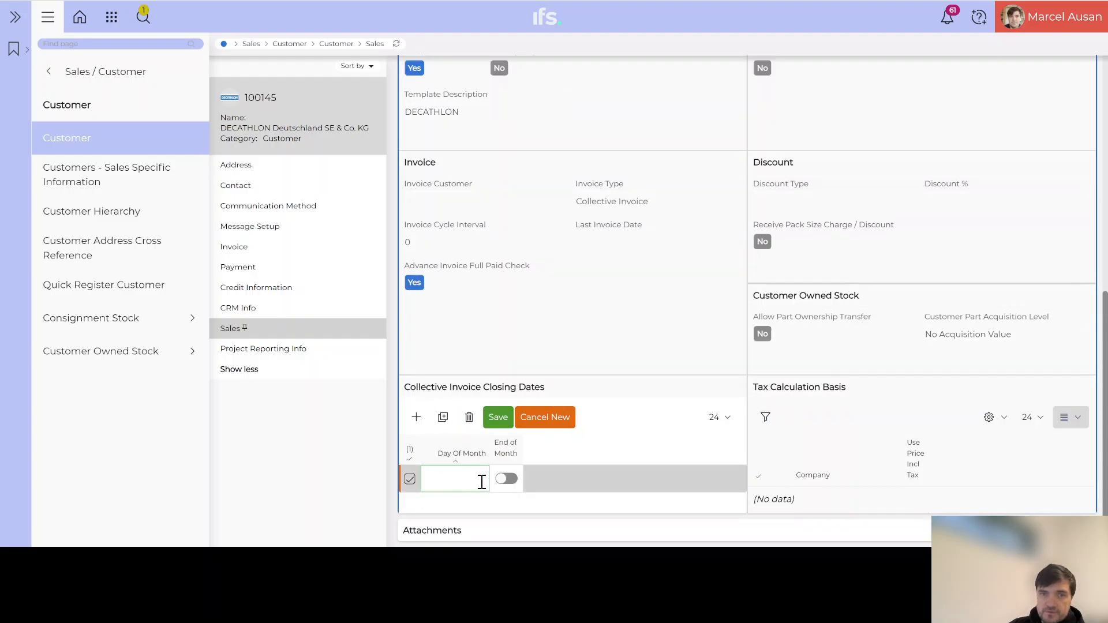
click(506, 479)
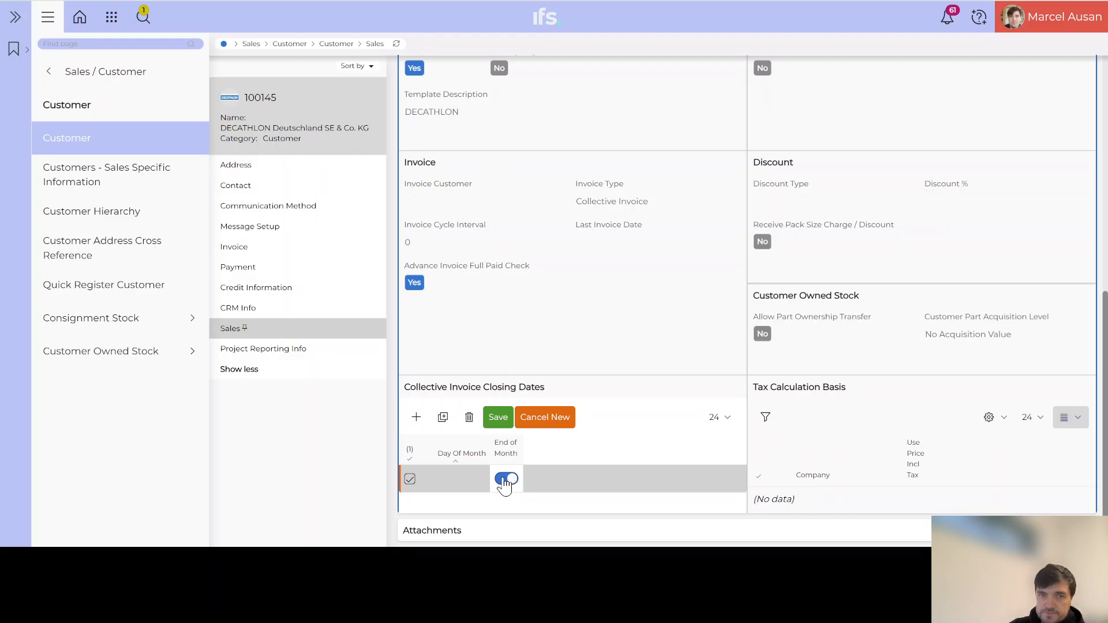
click(505, 482)
click(510, 485)
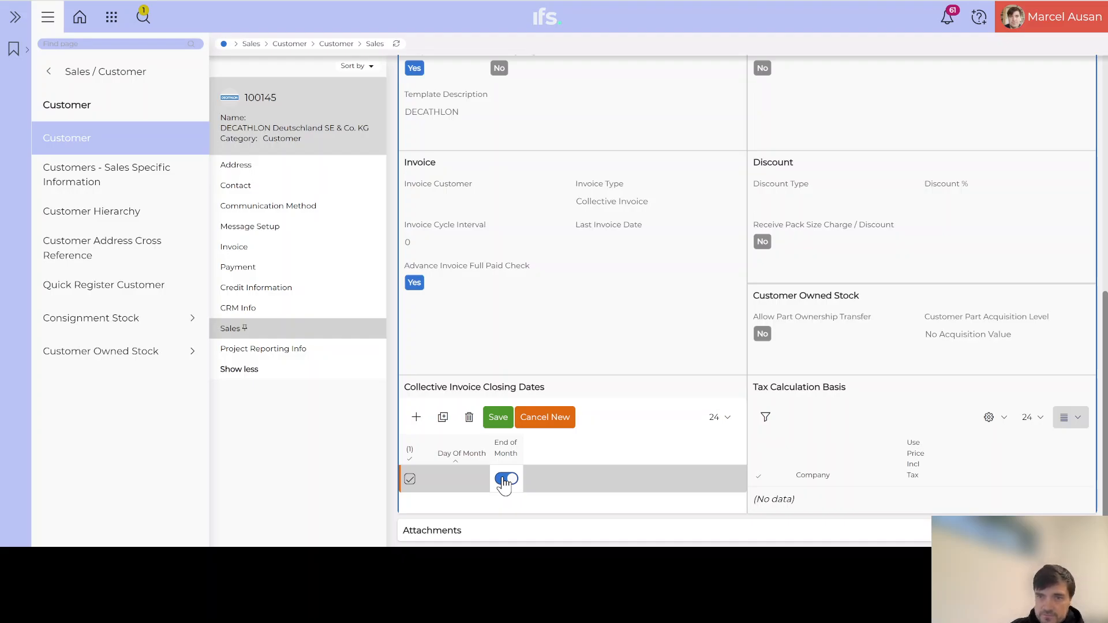
click(505, 481)
click(468, 479)
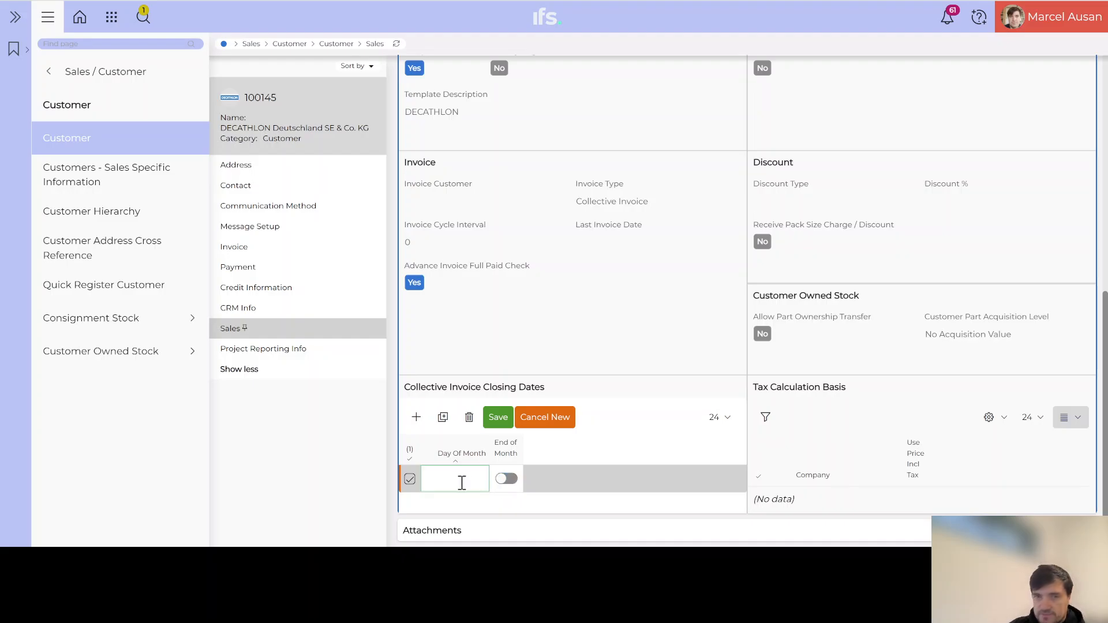
text(20)
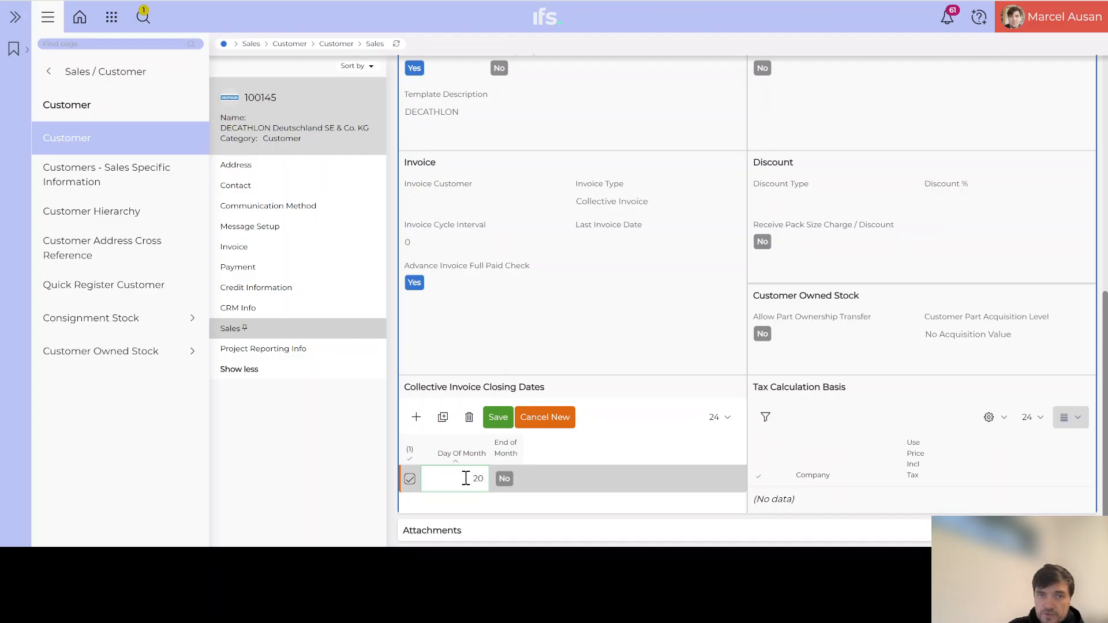
click(546, 418)
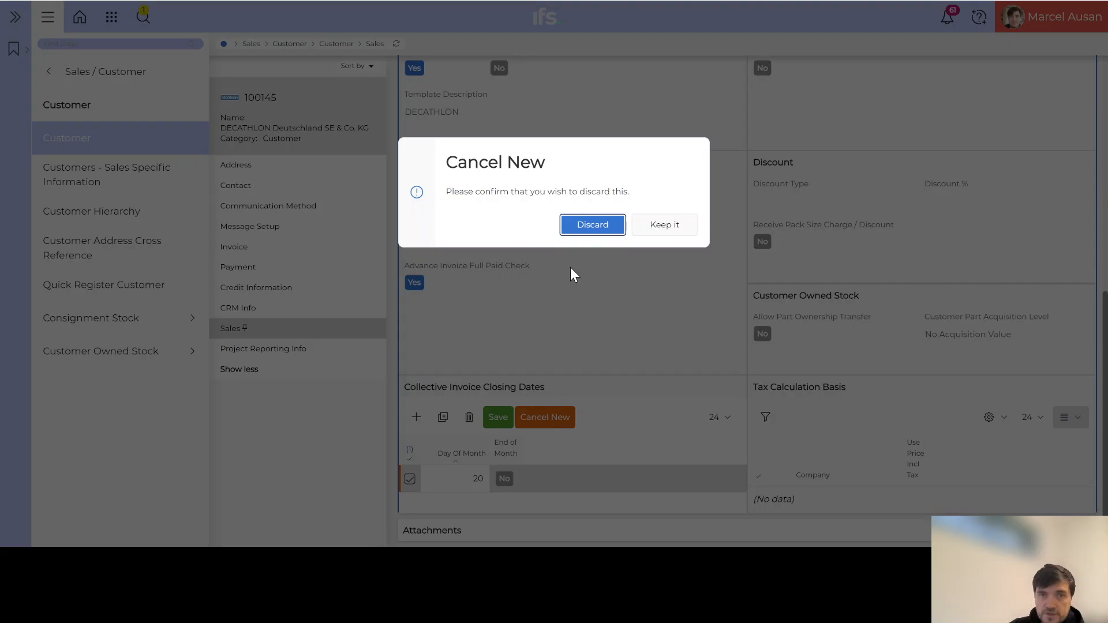
click(594, 226)
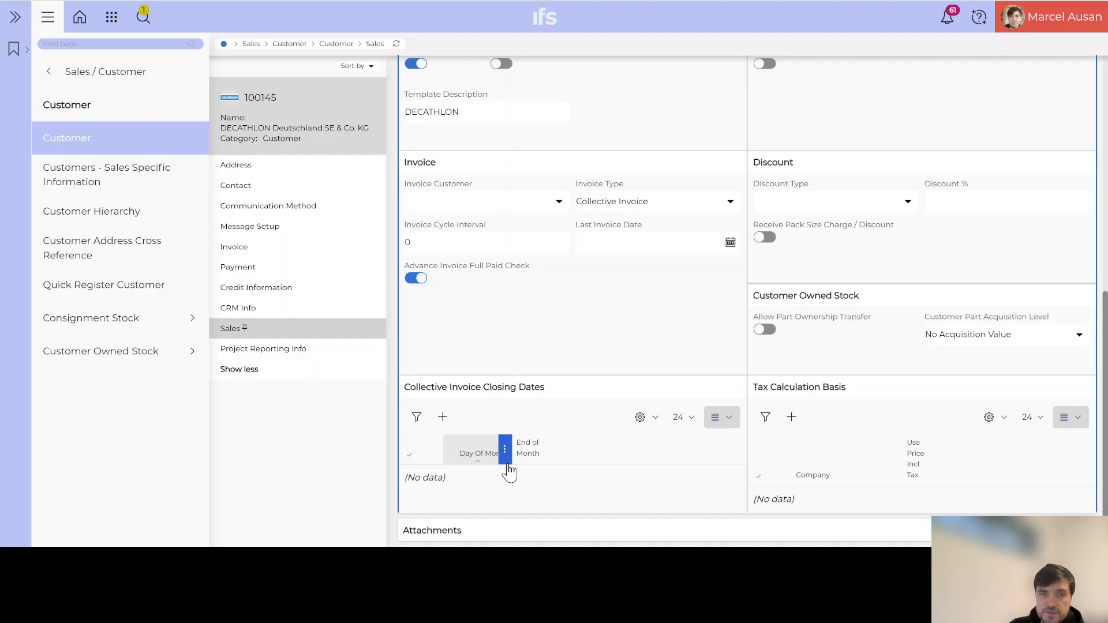
scroll(508, 471, up, 3)
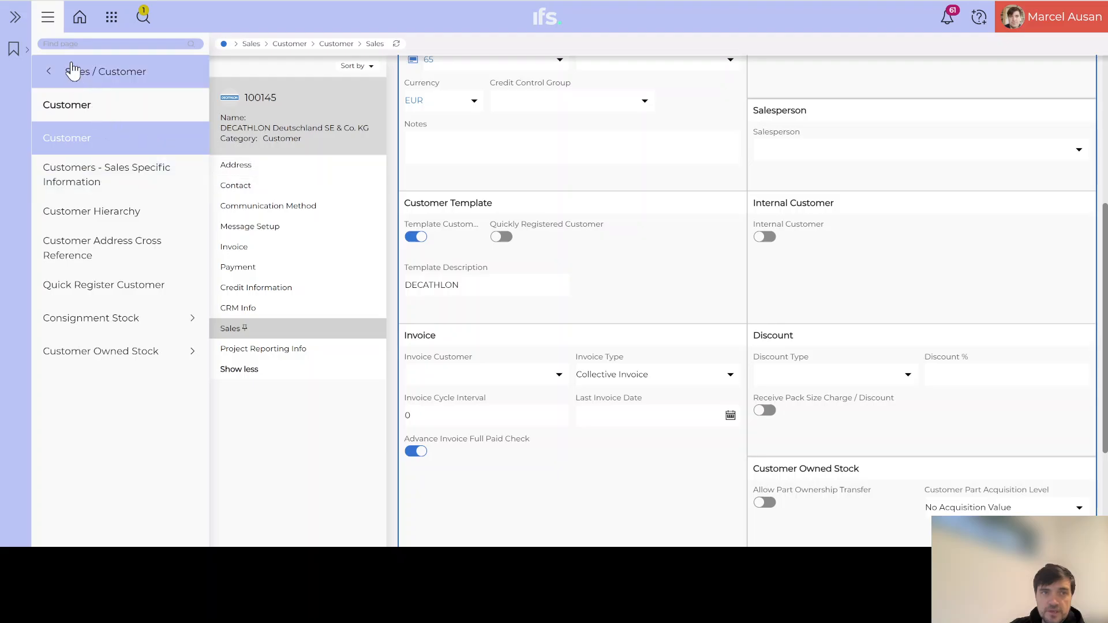
Search 'coll inv' and open Create Collective Customer Invoices, listing DECATHLON at site DE011.
click(78, 44)
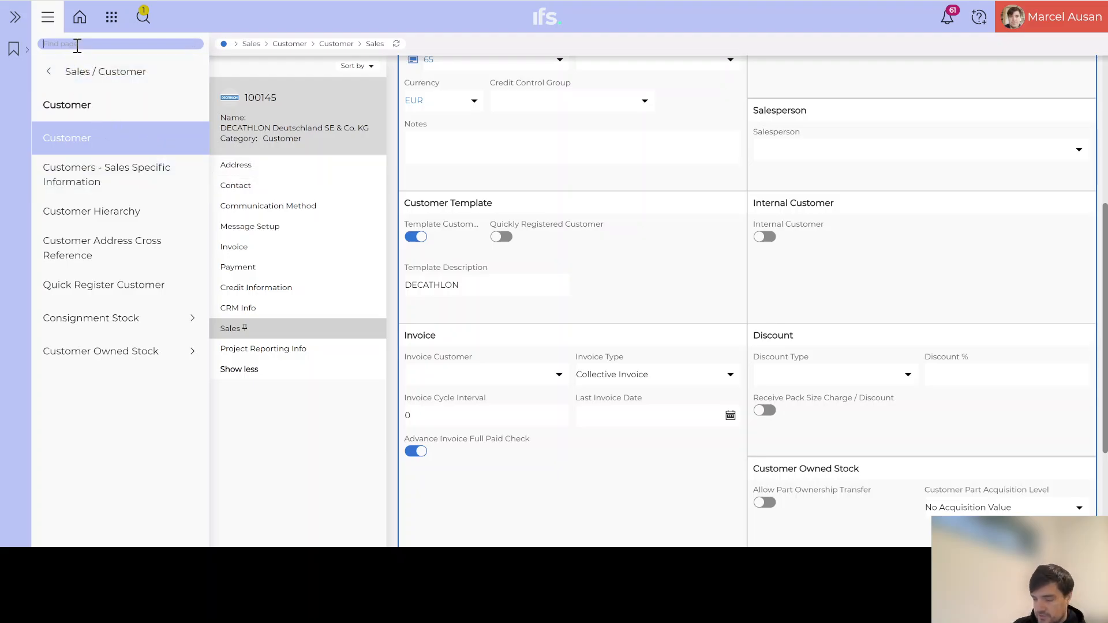
text(co)
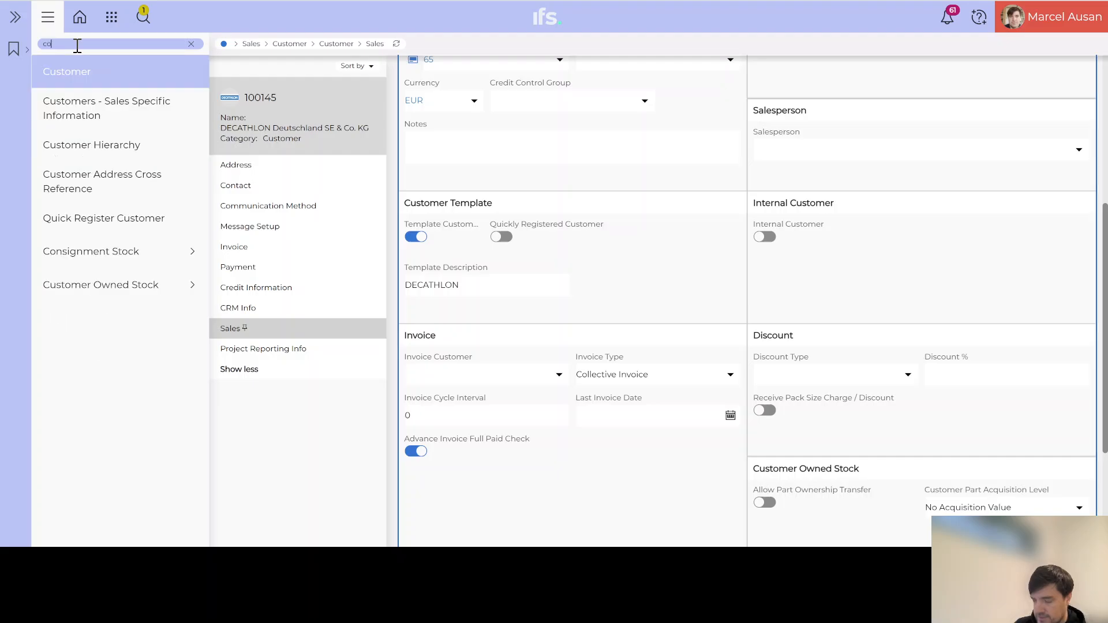
text(ll inv)
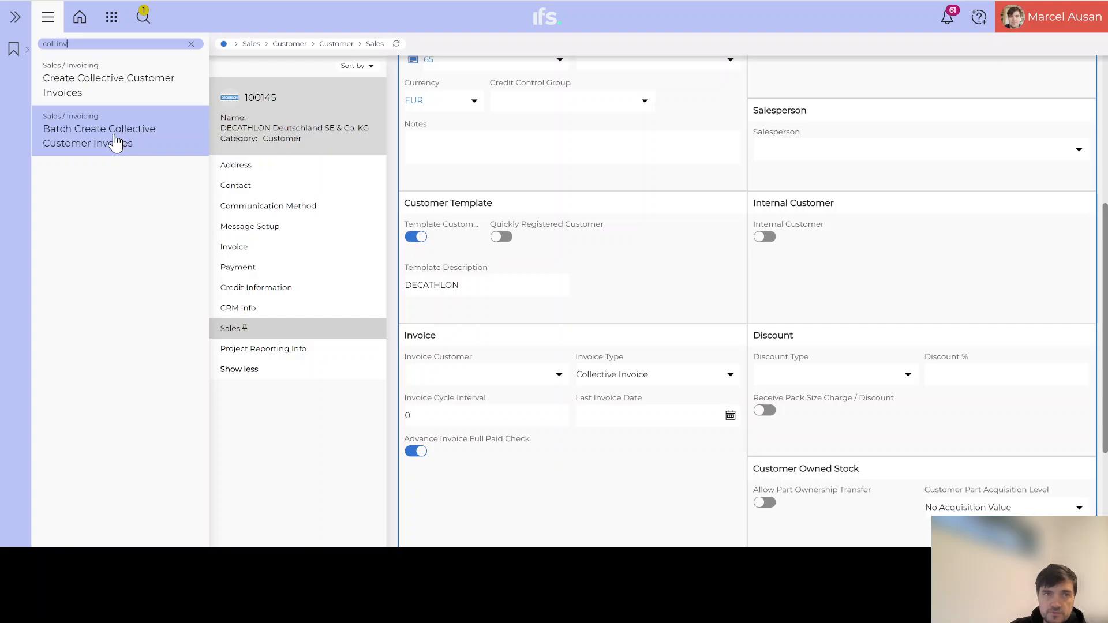
click(115, 90)
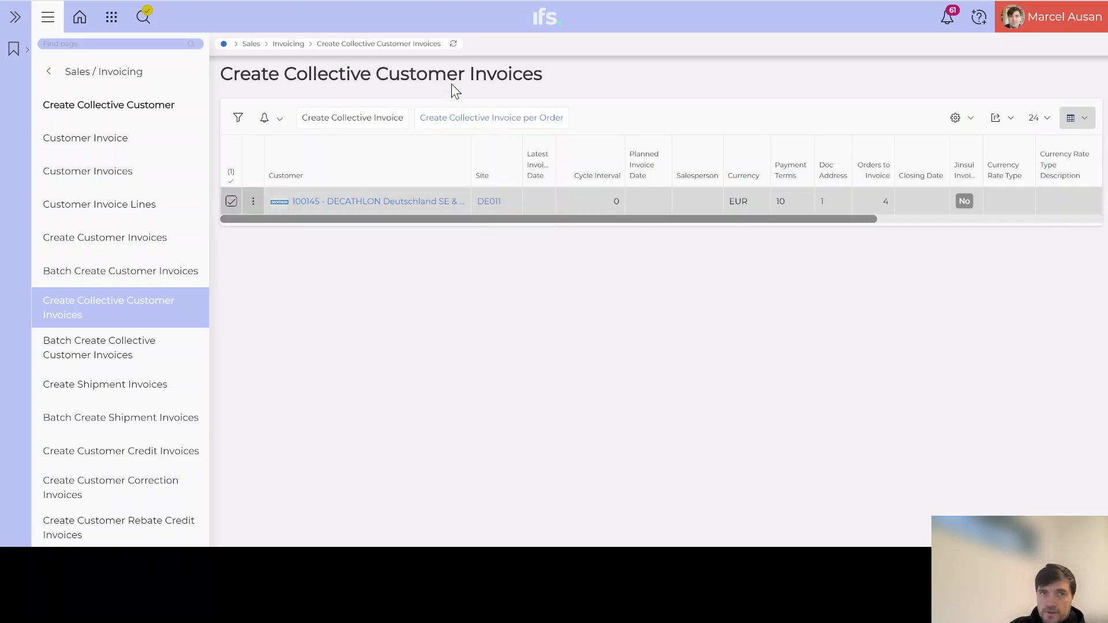
Reach Create Collective Customer Invoices through the Create Customer Invoices navigator entries.
drag(289, 73, 369, 69)
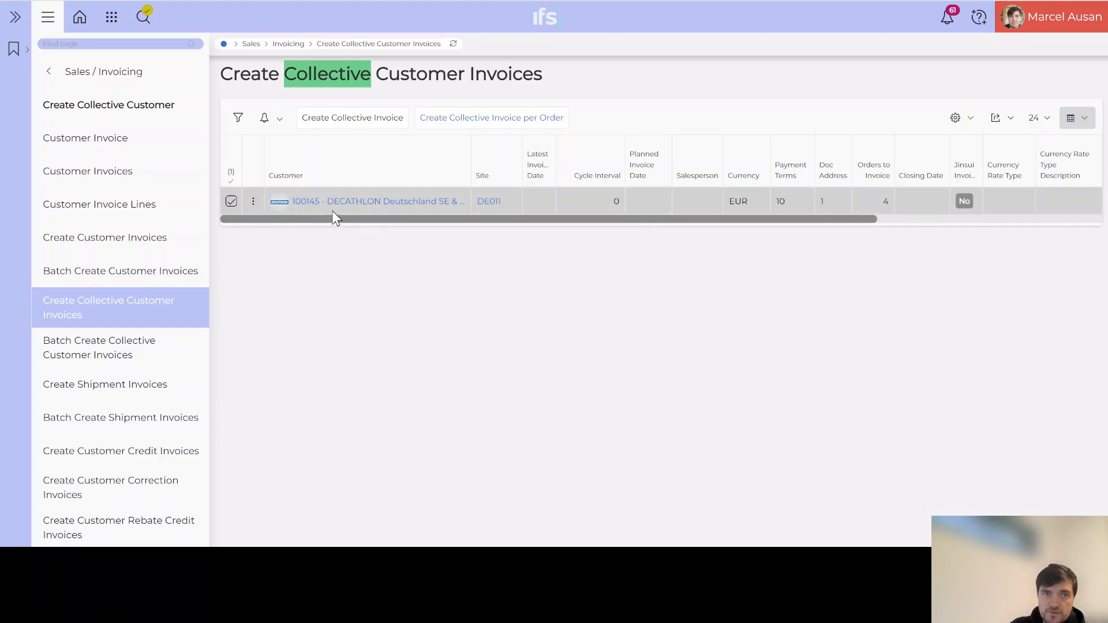
click(118, 243)
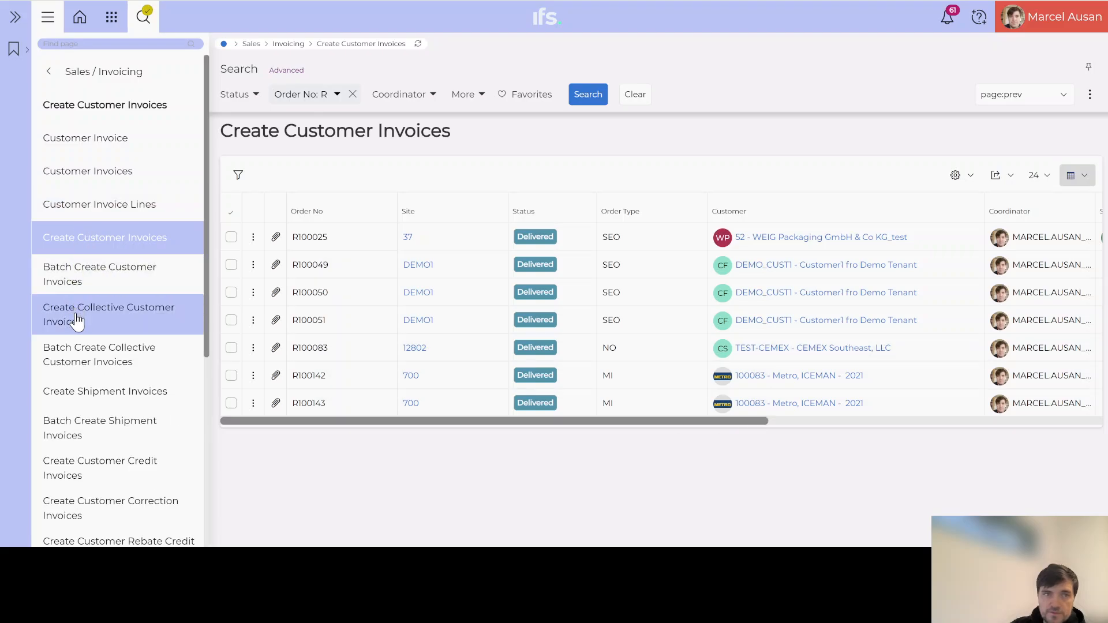
click(118, 318)
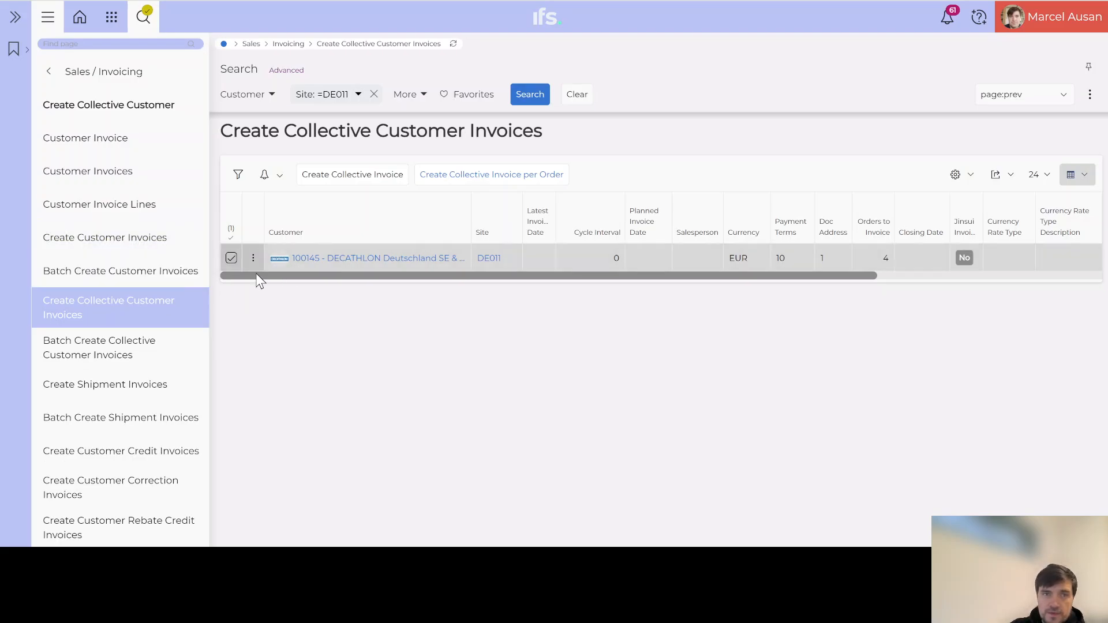
Create and confirm the DECATHLON collective invoice, then refresh the list repeatedly to track progress.
click(355, 181)
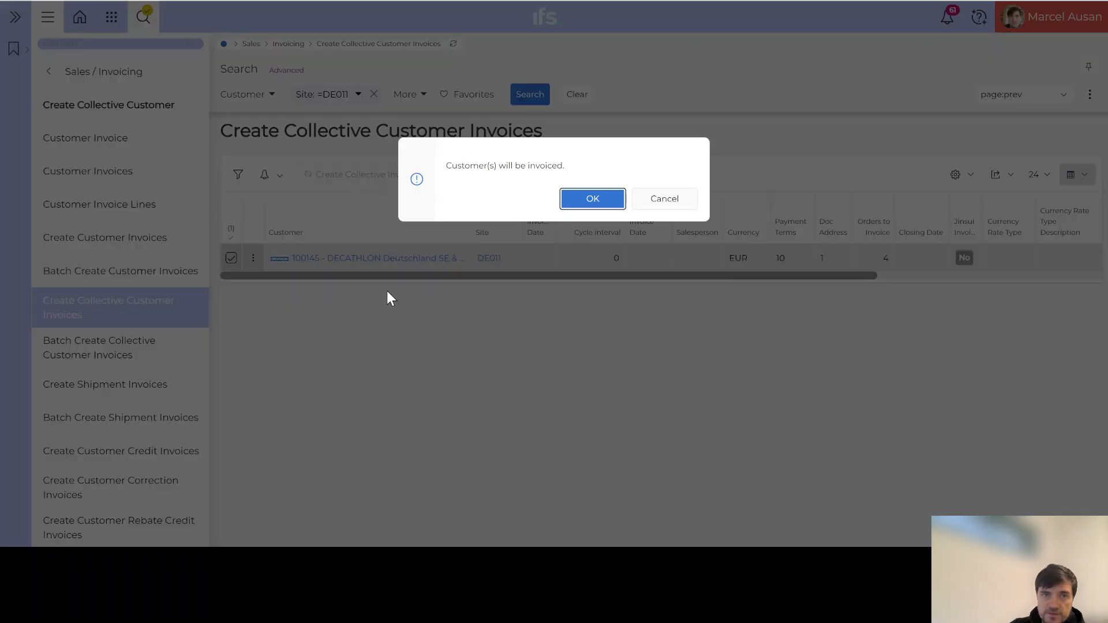
click(600, 205)
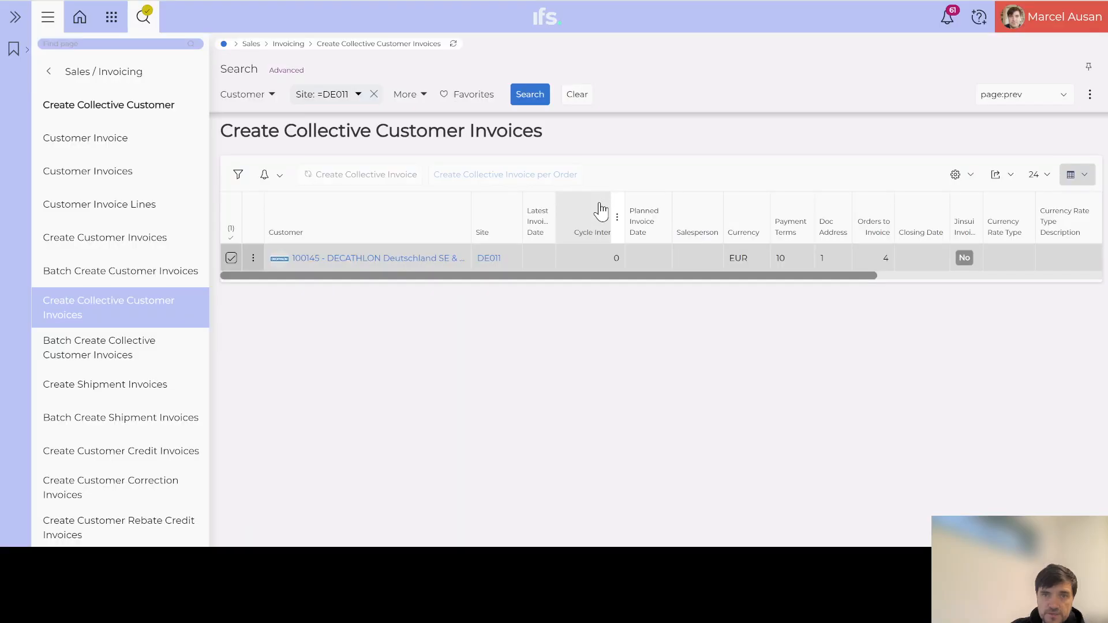
click(453, 45)
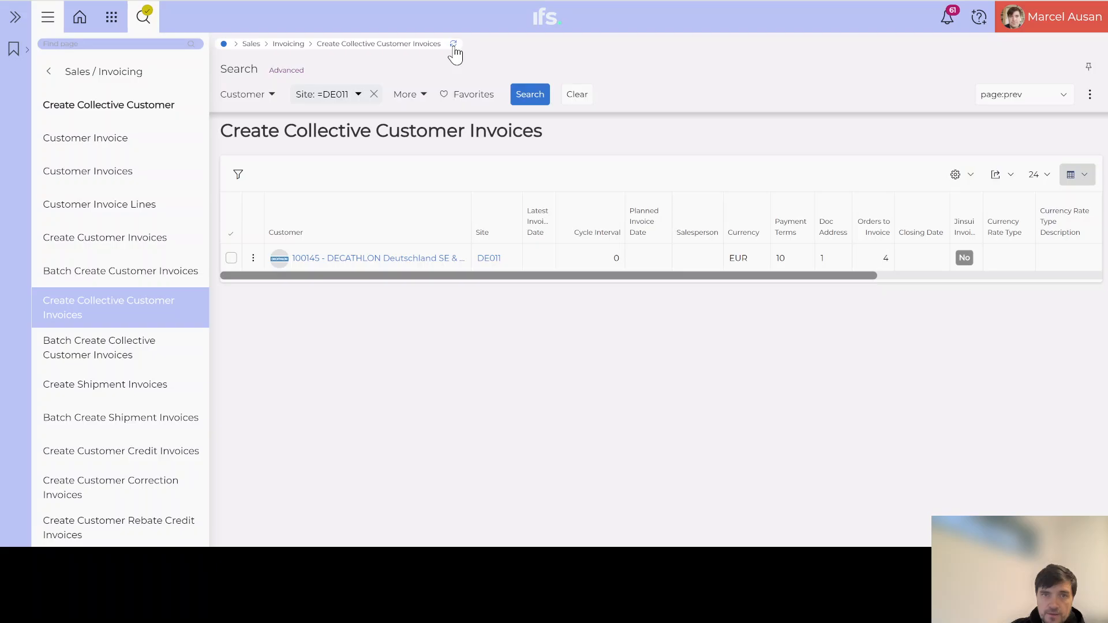
click(454, 46)
click(453, 46)
click(454, 45)
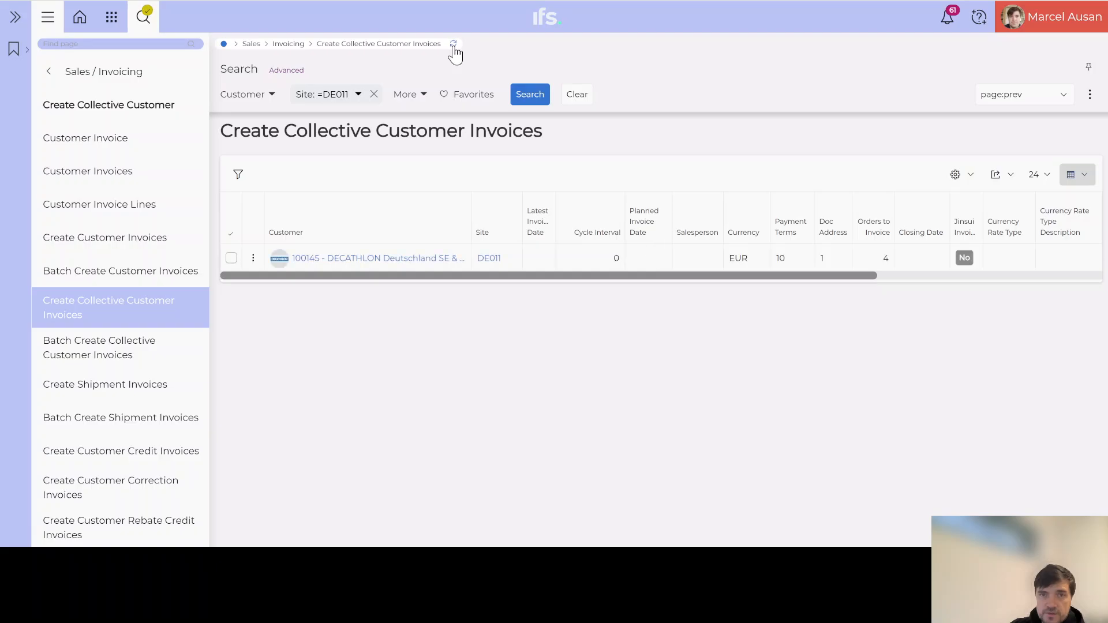
click(454, 45)
click(453, 46)
click(454, 48)
Search 'back job' and open Background Jobs once the invoicing list has emptied.
click(80, 43)
text(back)
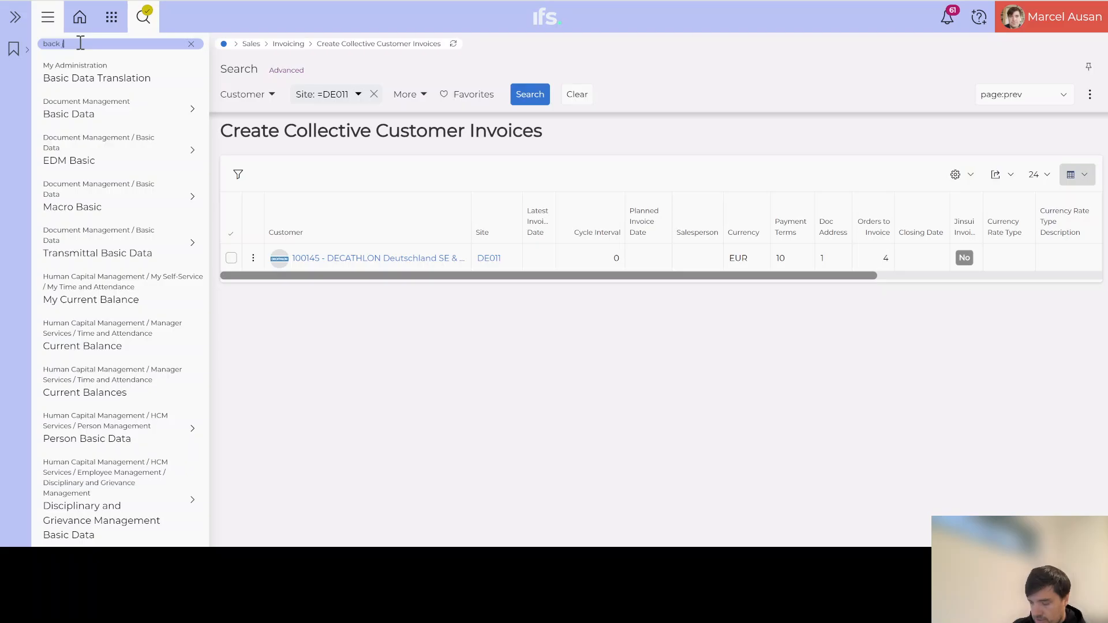
text( job)
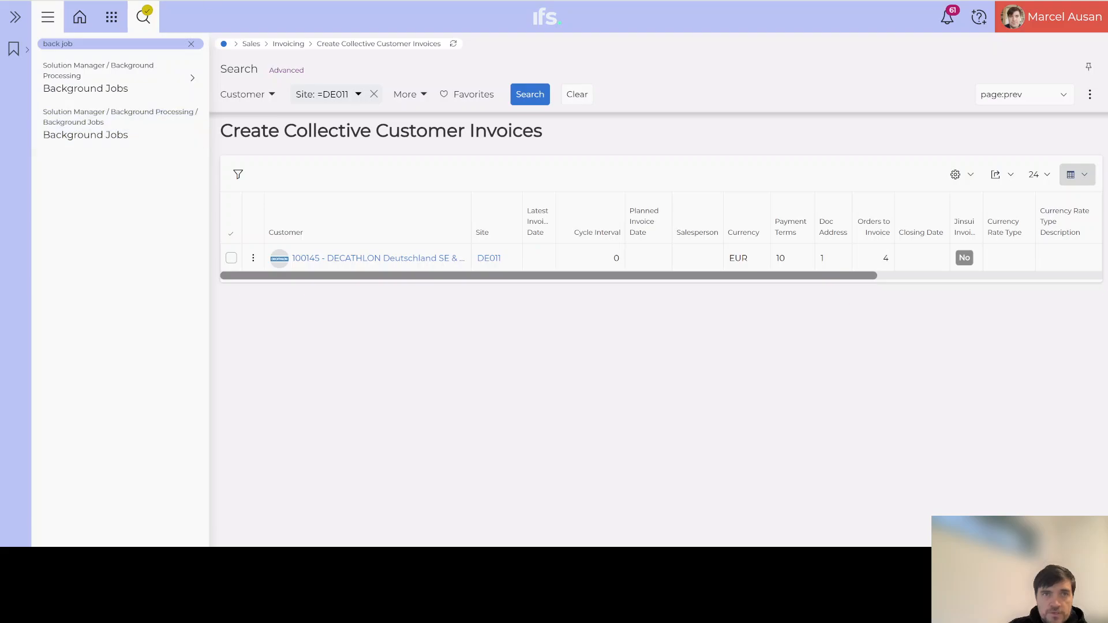
click(454, 44)
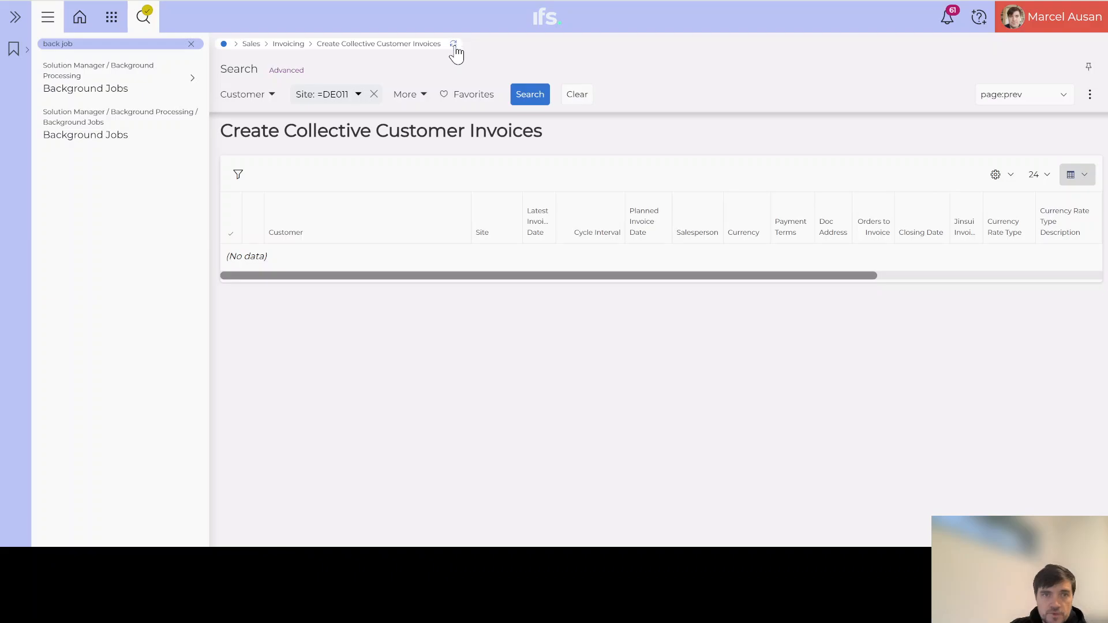
click(454, 46)
key(F5)
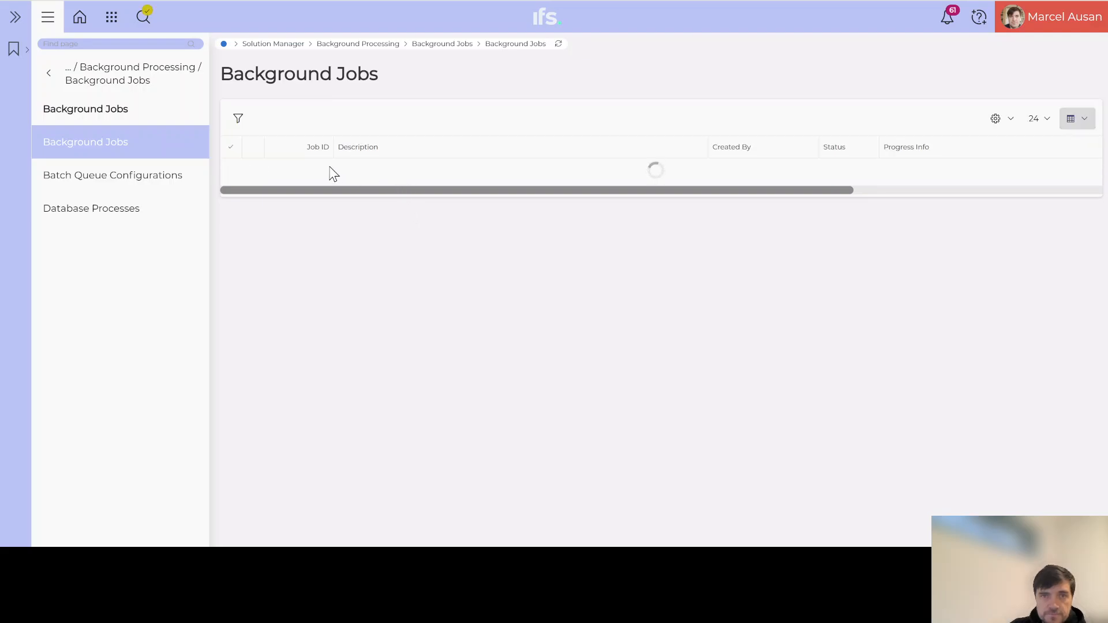
Clear the Description filter and select the Create Collective Customer Invoices background job.
click(144, 17)
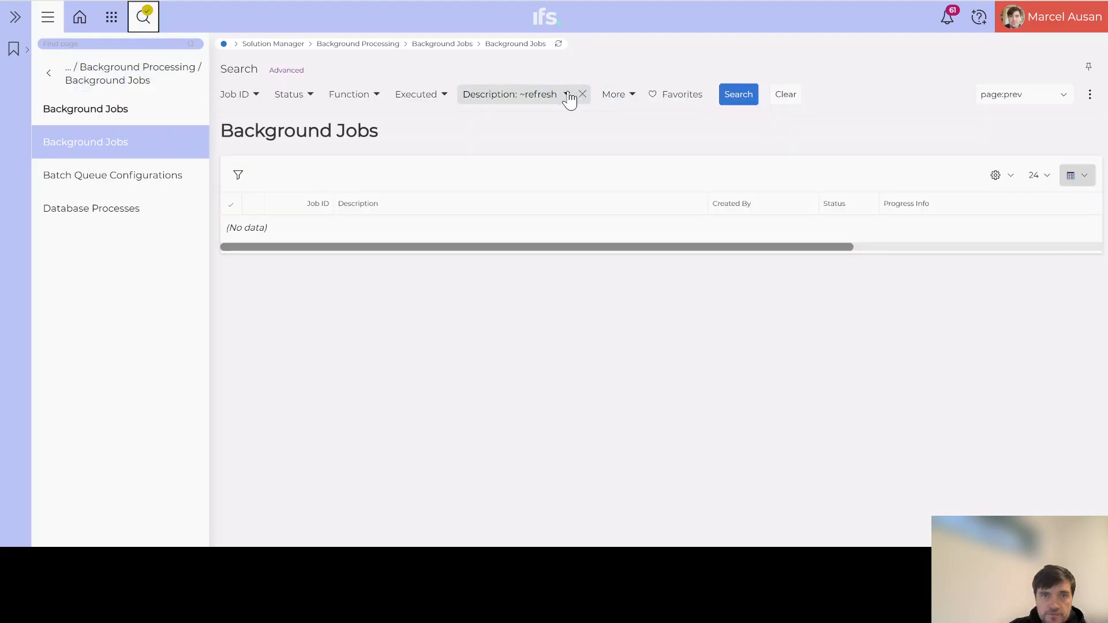
click(582, 95)
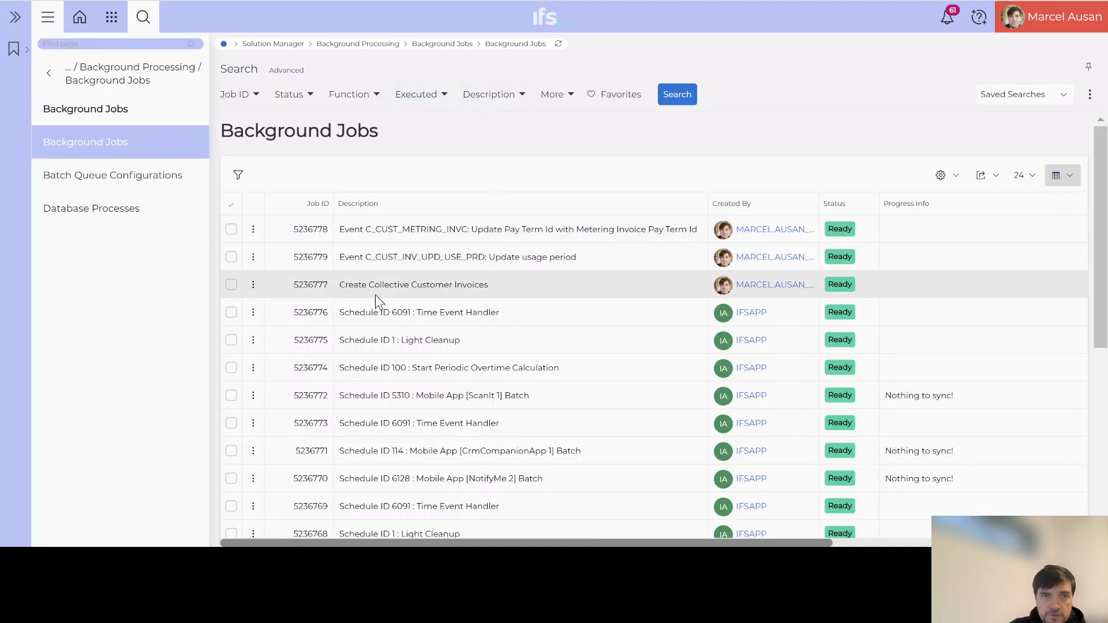
click(231, 285)
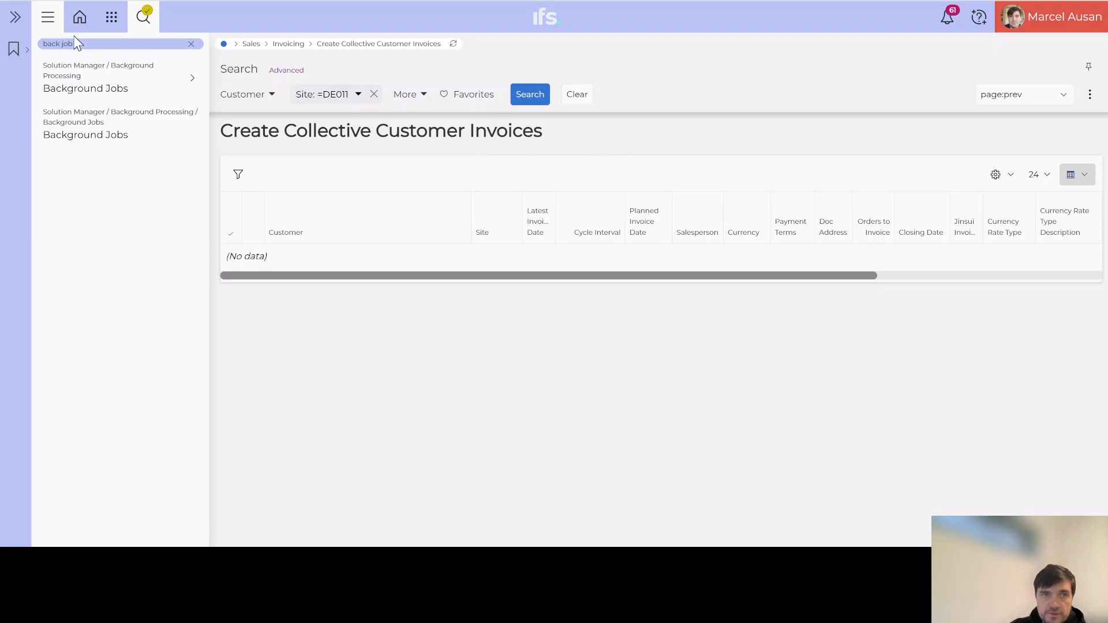
Add Invoiced/Closed to the Quick Order Flow Handling Status filter and apply it.
drag(83, 45, 47, 38)
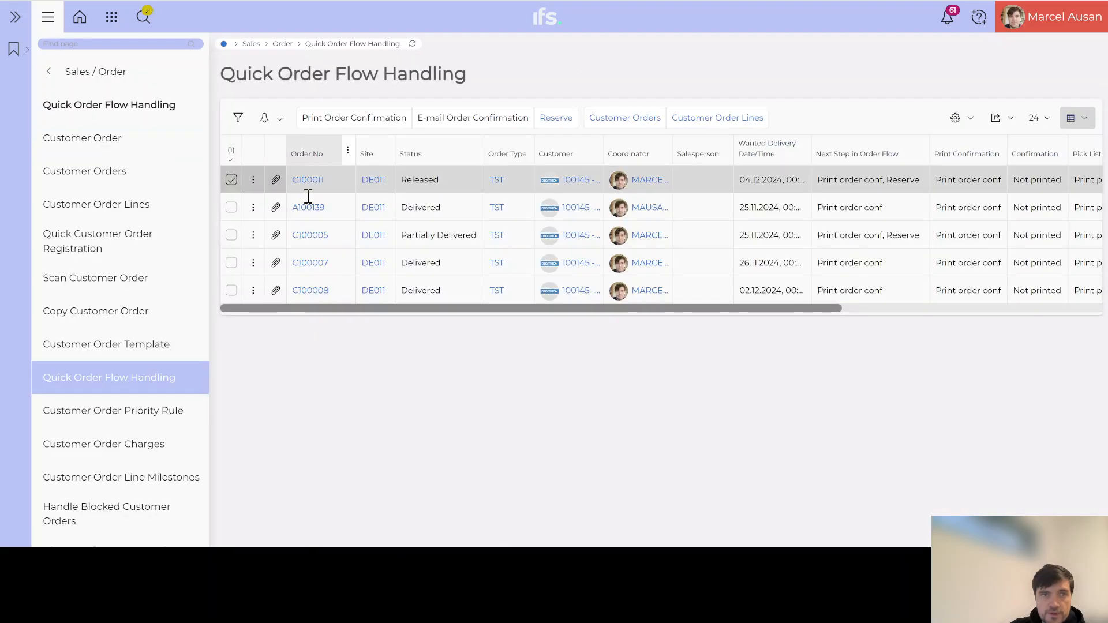
click(412, 44)
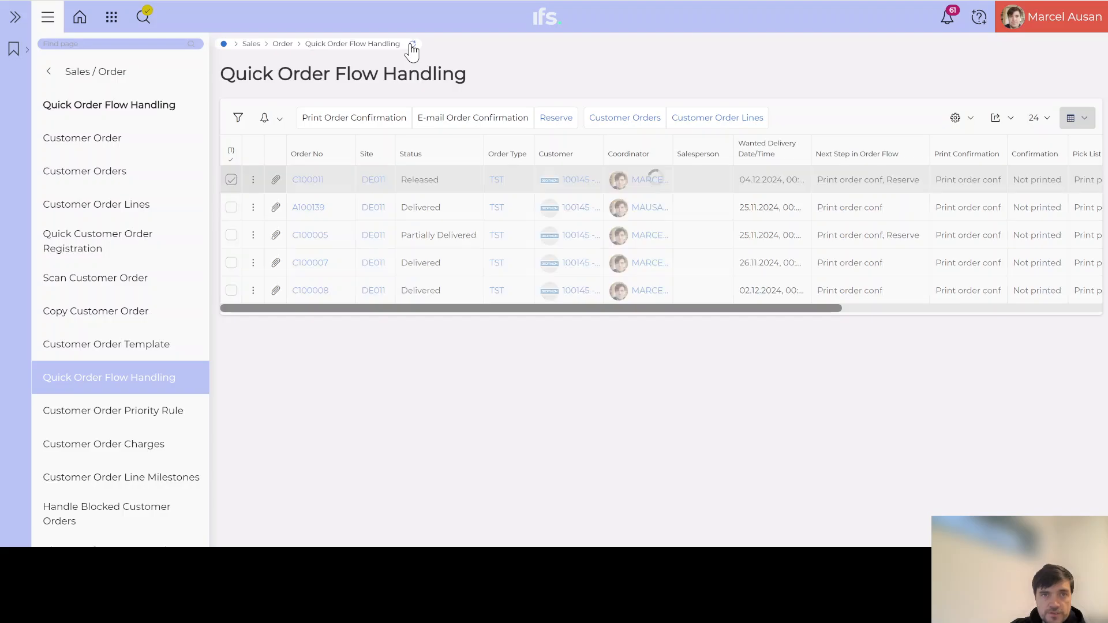
click(142, 24)
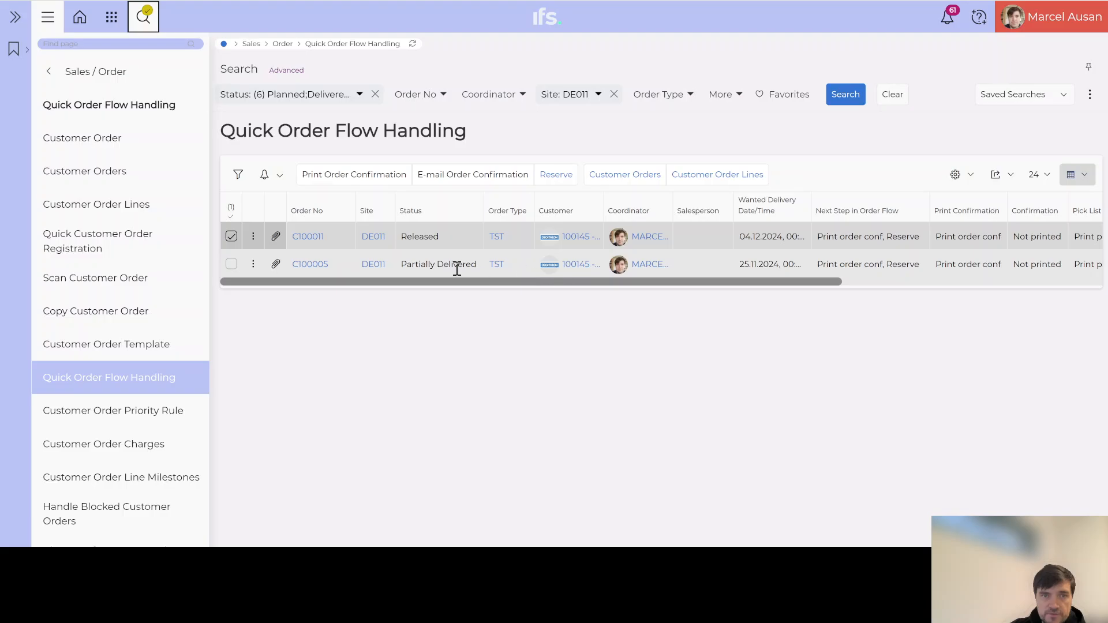
click(304, 99)
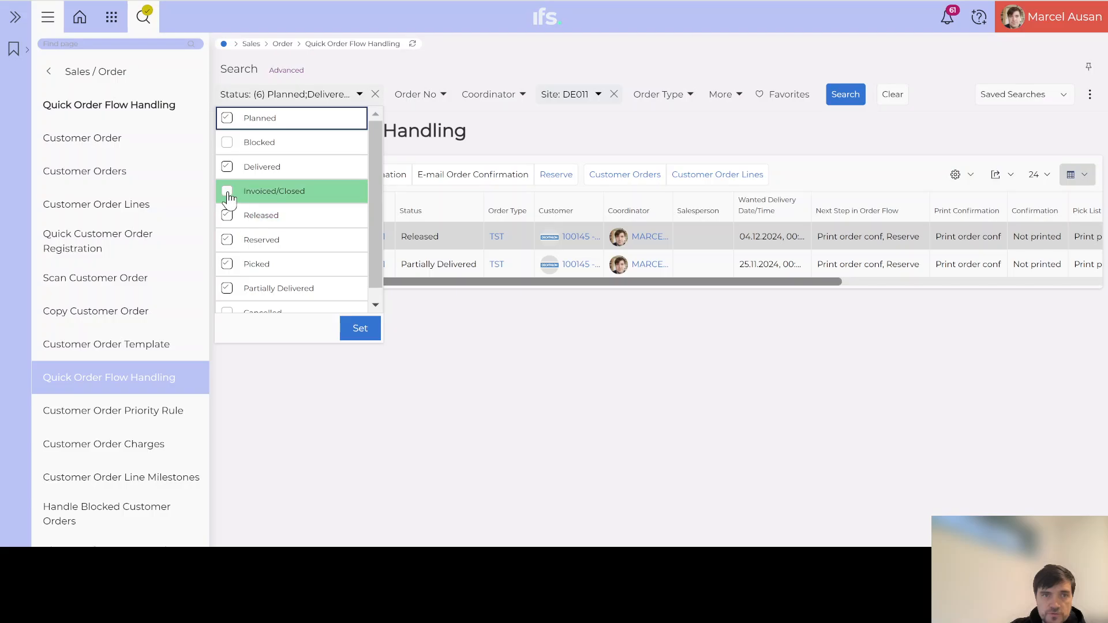
click(227, 192)
click(360, 328)
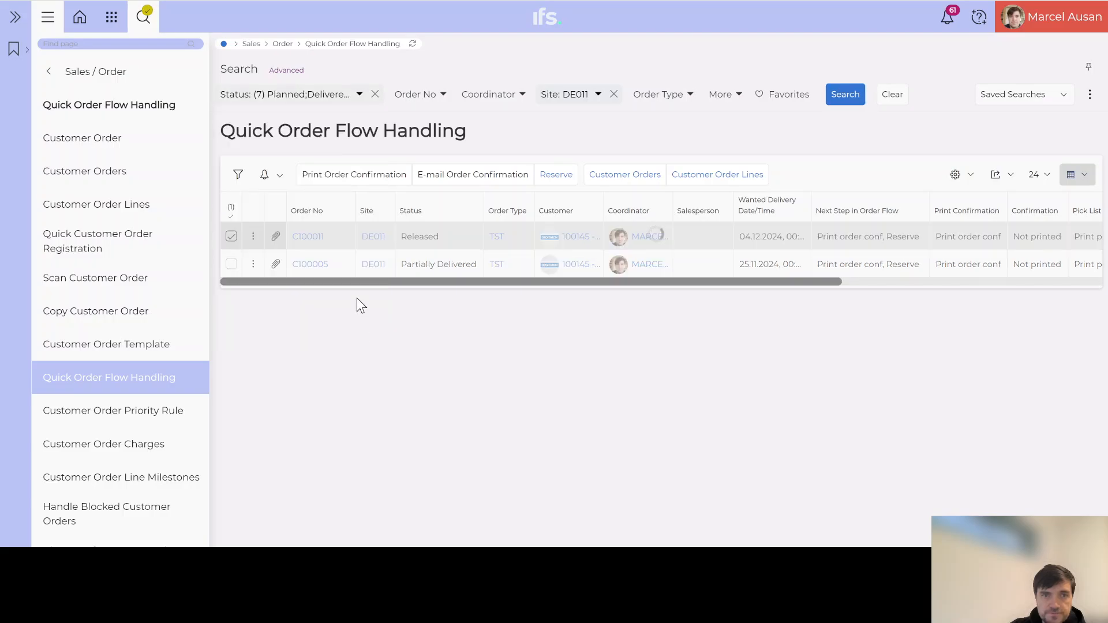
Select order A100139 and open it in Customer Orders.
scroll(404, 287, down, 2)
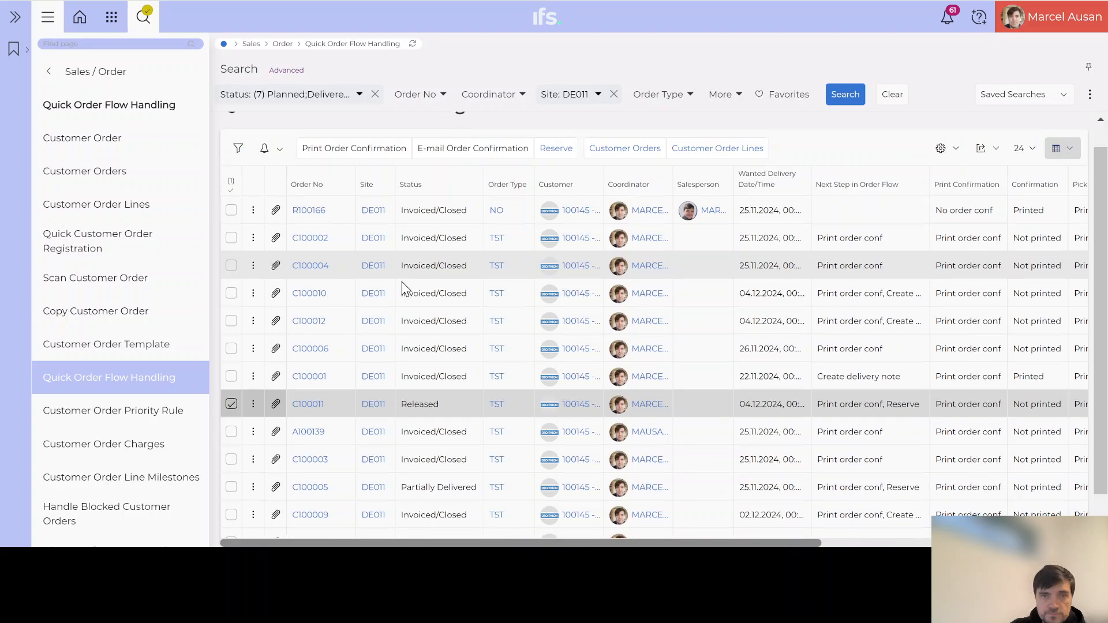
scroll(404, 288, up, 2)
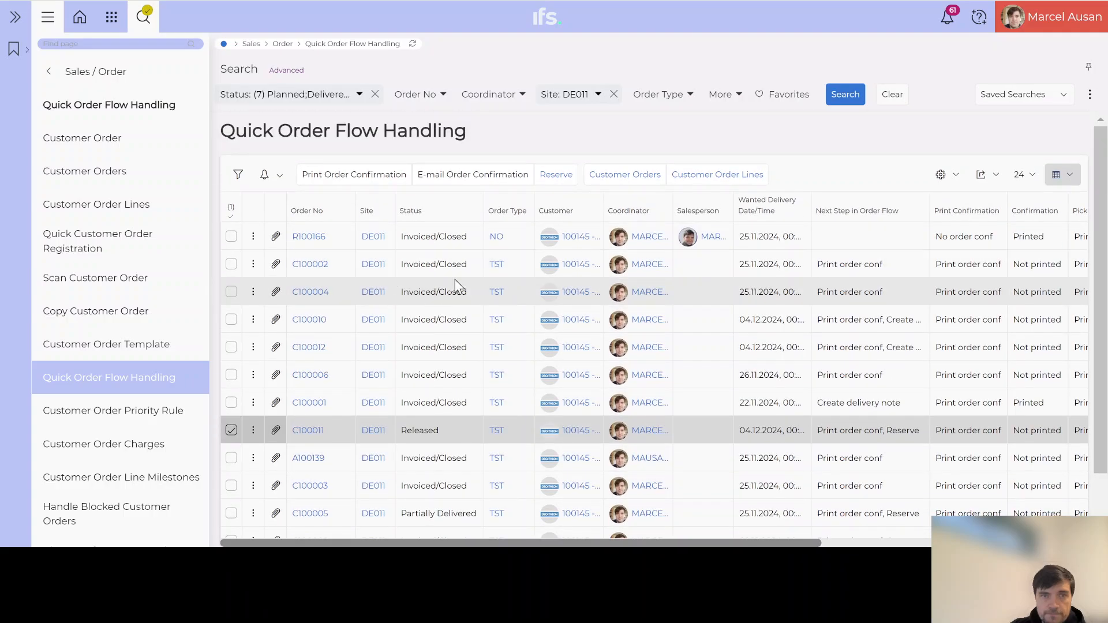
scroll(458, 287, down, 2)
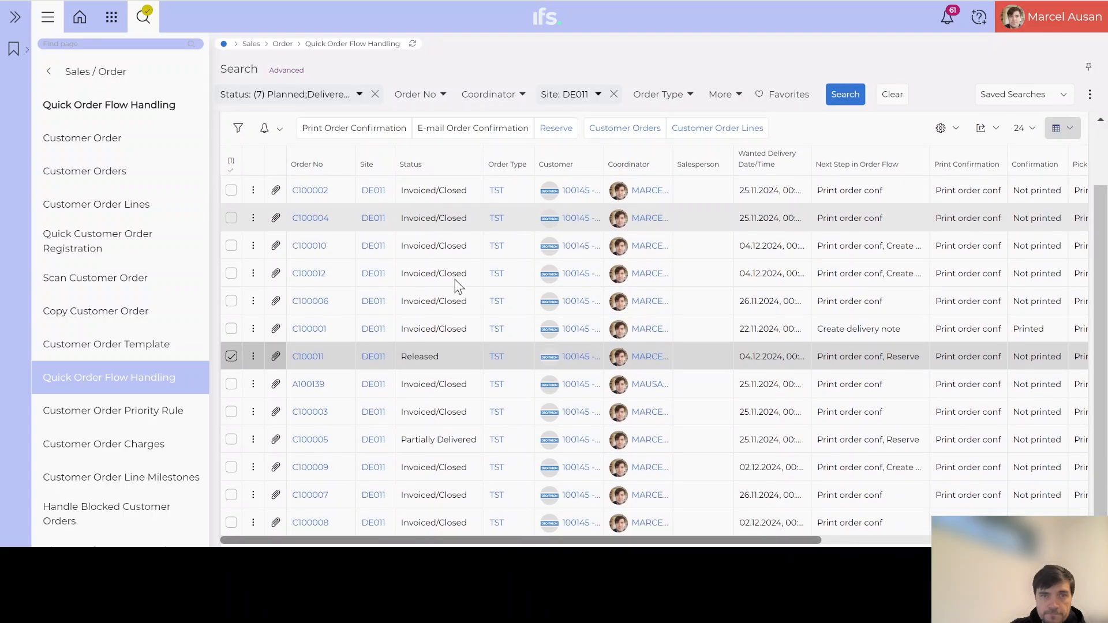
click(454, 386)
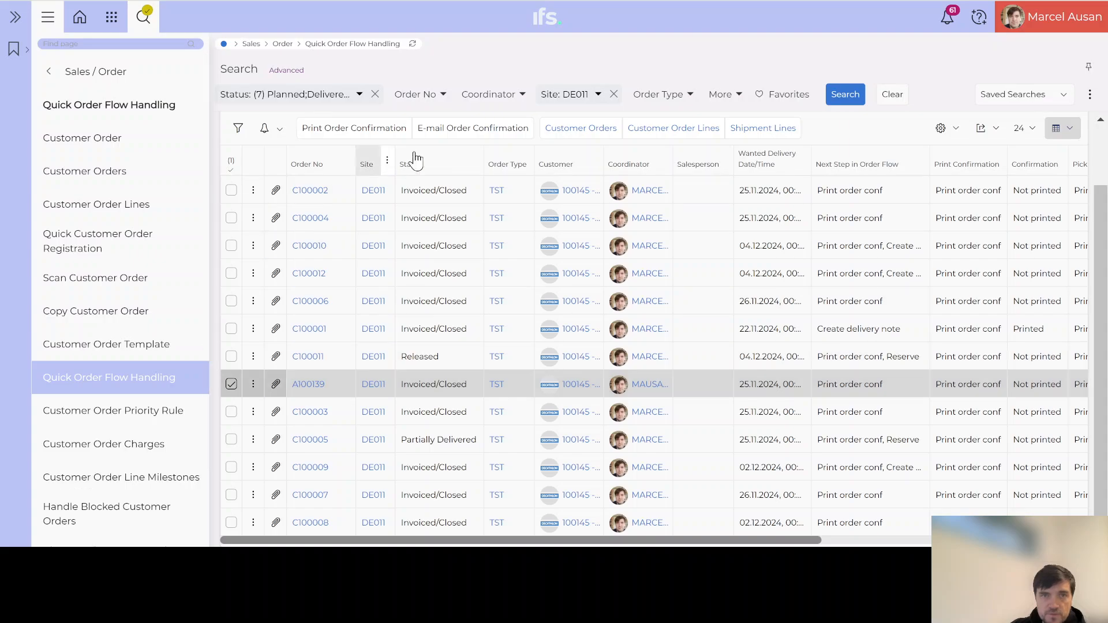
click(604, 130)
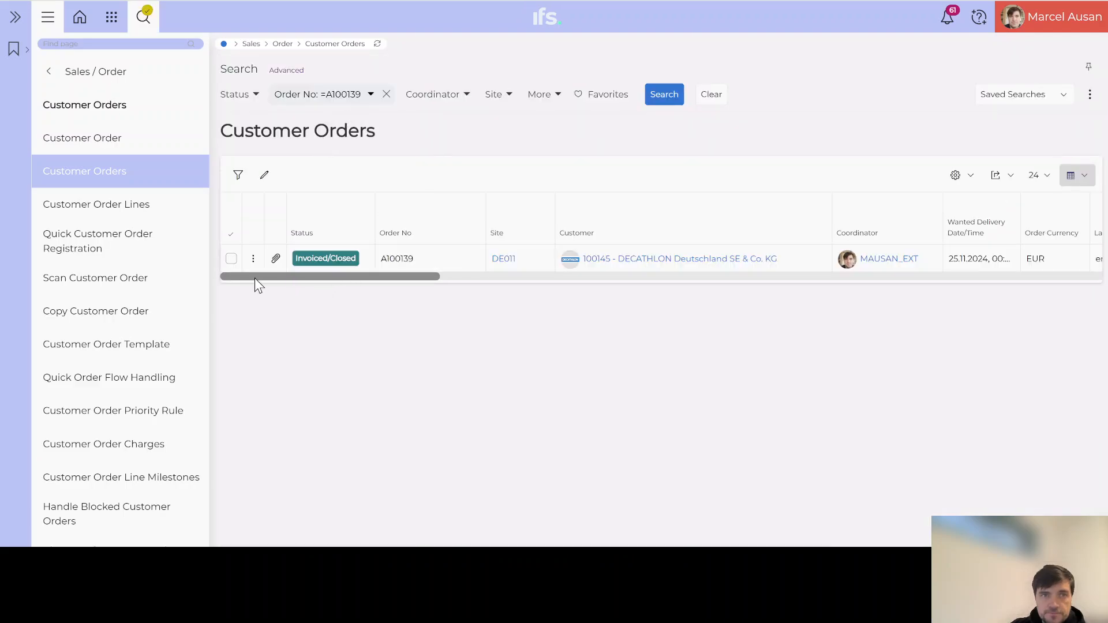
Open preliminary invoice 10791 from order A100139's Invoice Info line.
click(231, 259)
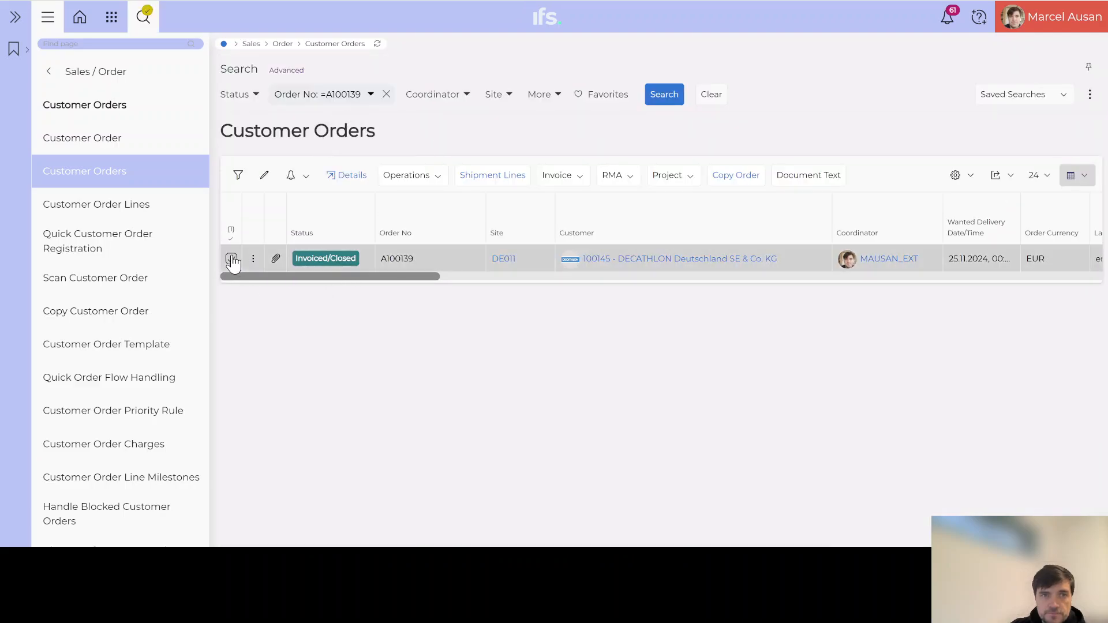
click(580, 176)
click(581, 198)
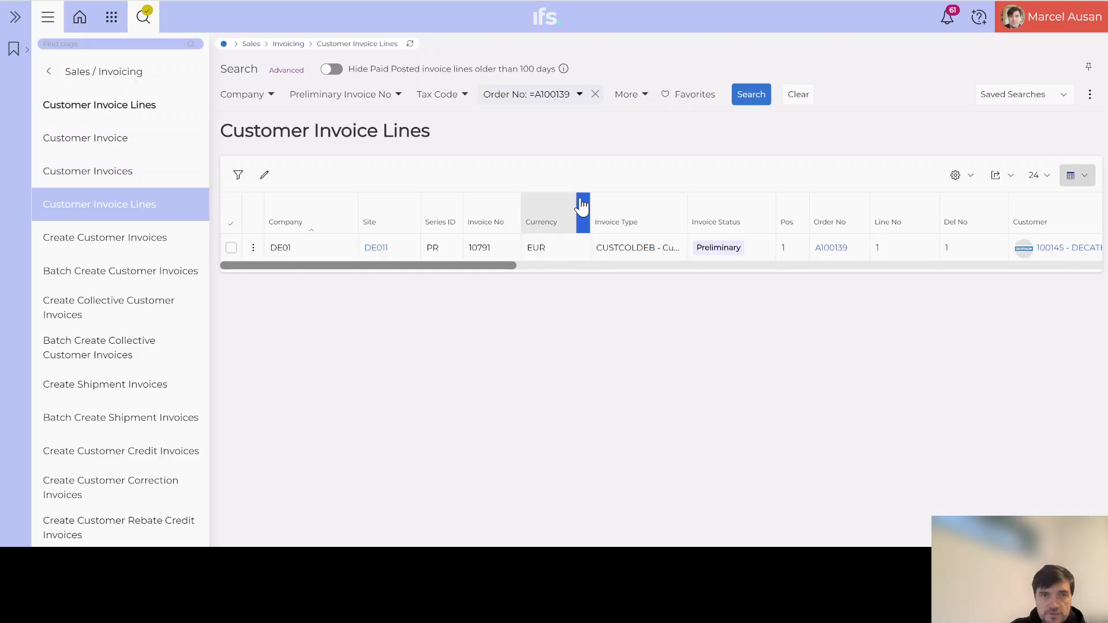
click(233, 250)
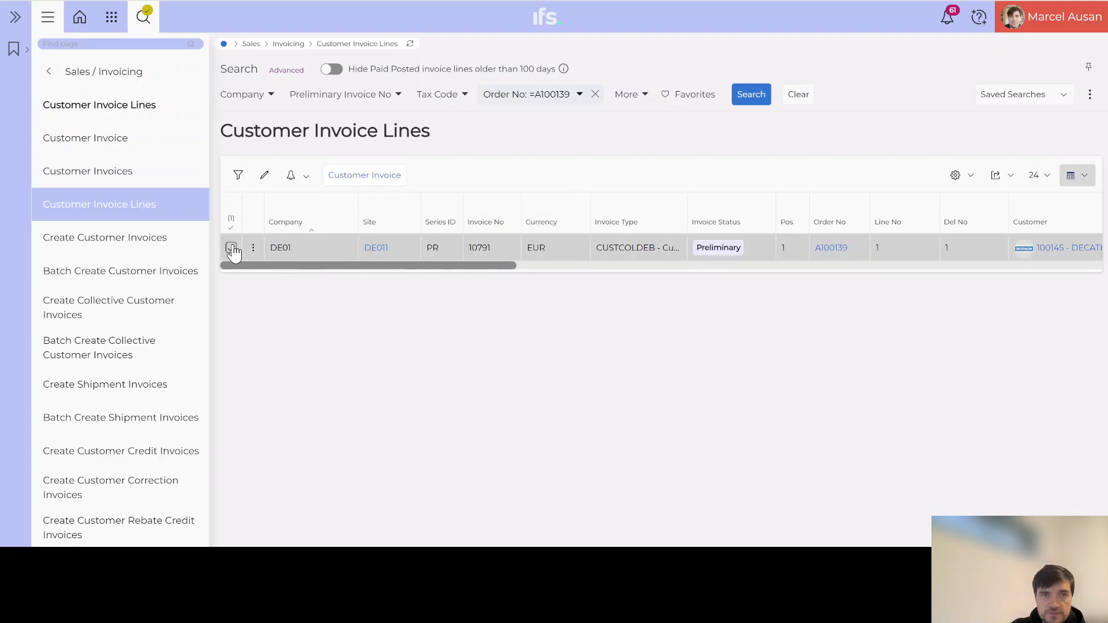
click(354, 175)
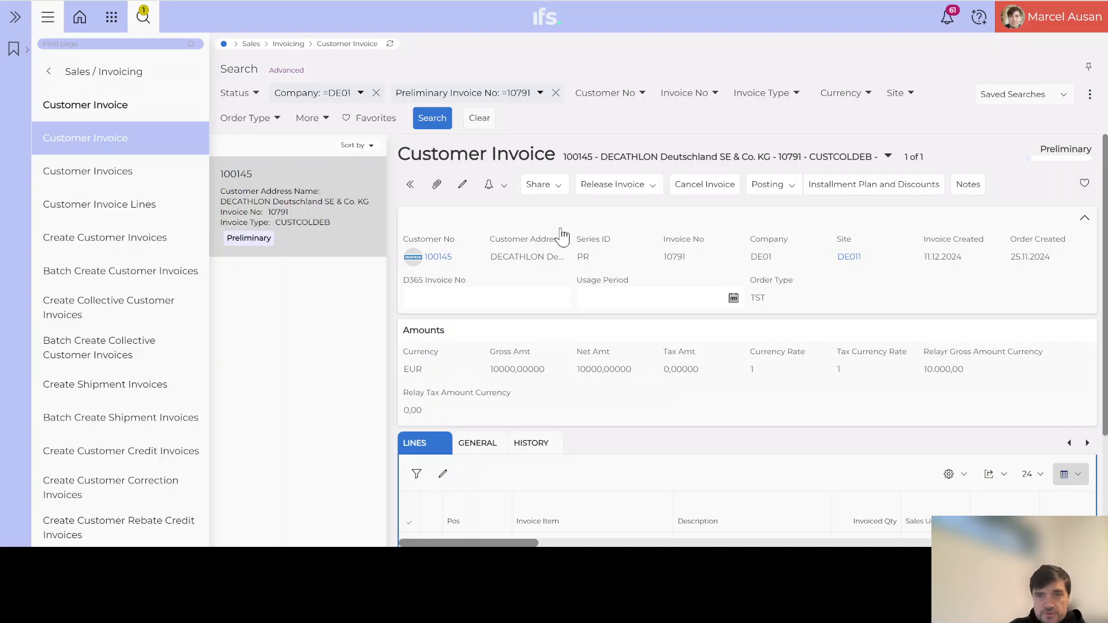
Review invoice 10791's general and reference details, then collapse References.
scroll(741, 267, down, 3)
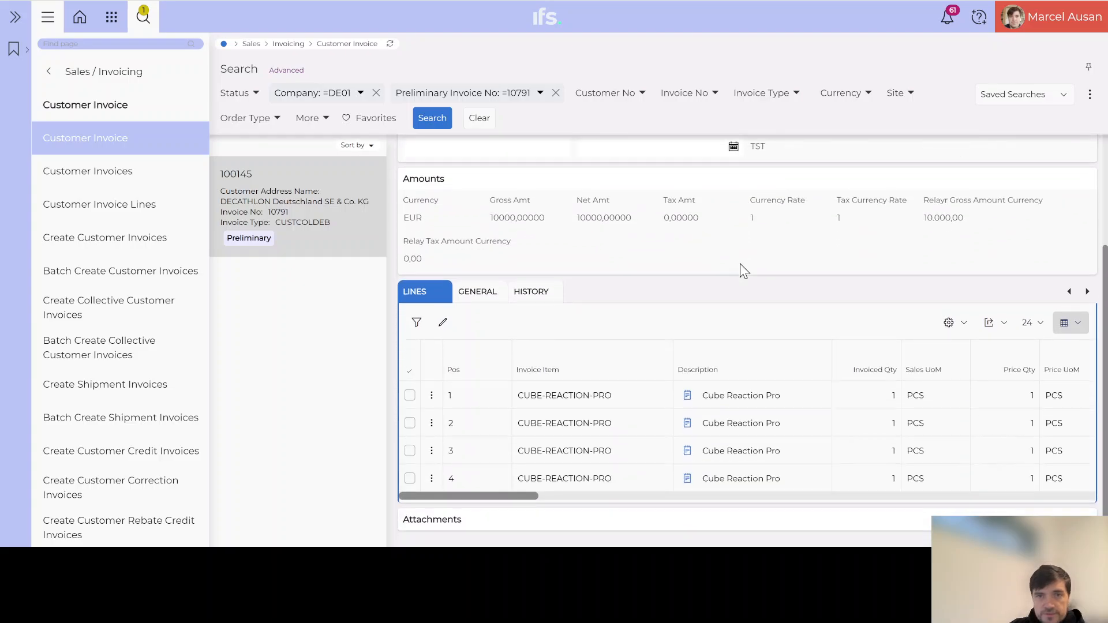
scroll(740, 263, up, 2)
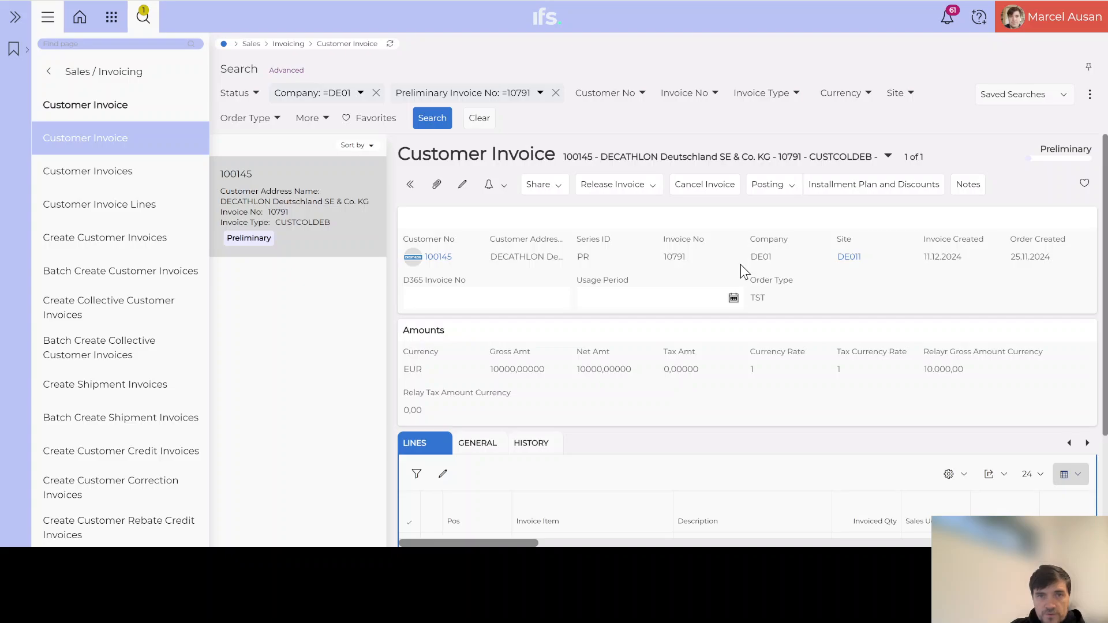
click(473, 445)
scroll(513, 415, down, 5)
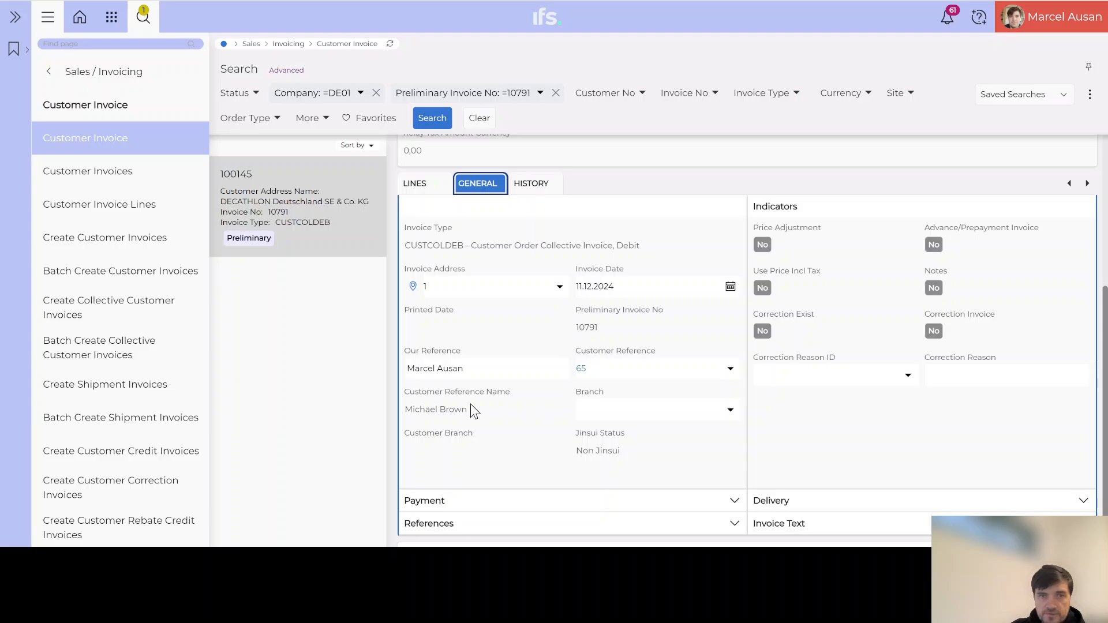
scroll(497, 409, down, 1)
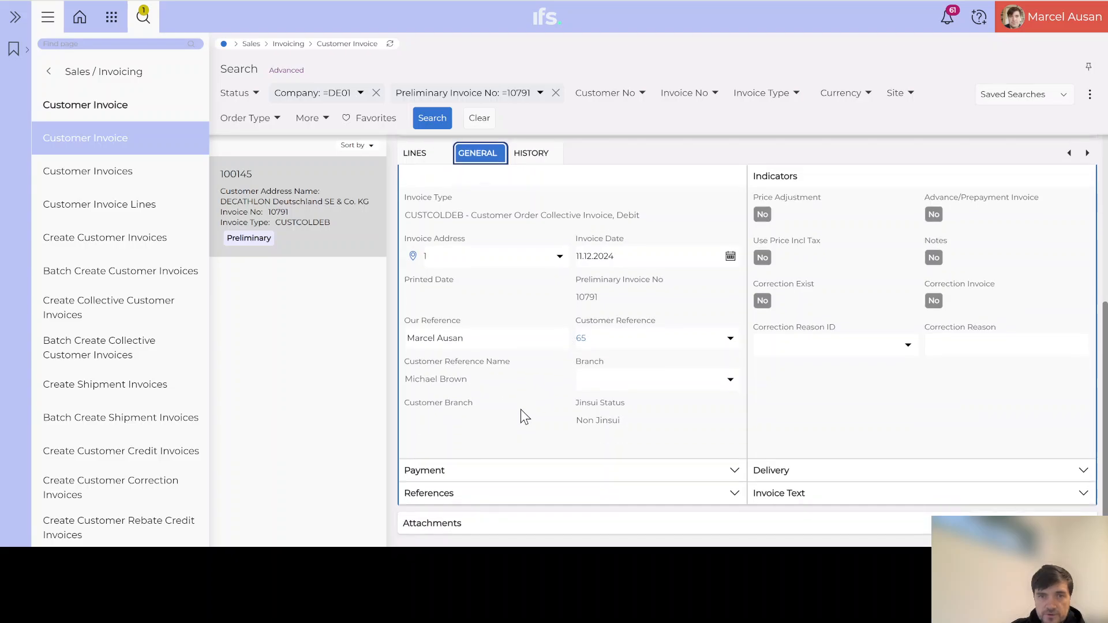
click(508, 491)
scroll(518, 466, down, 3)
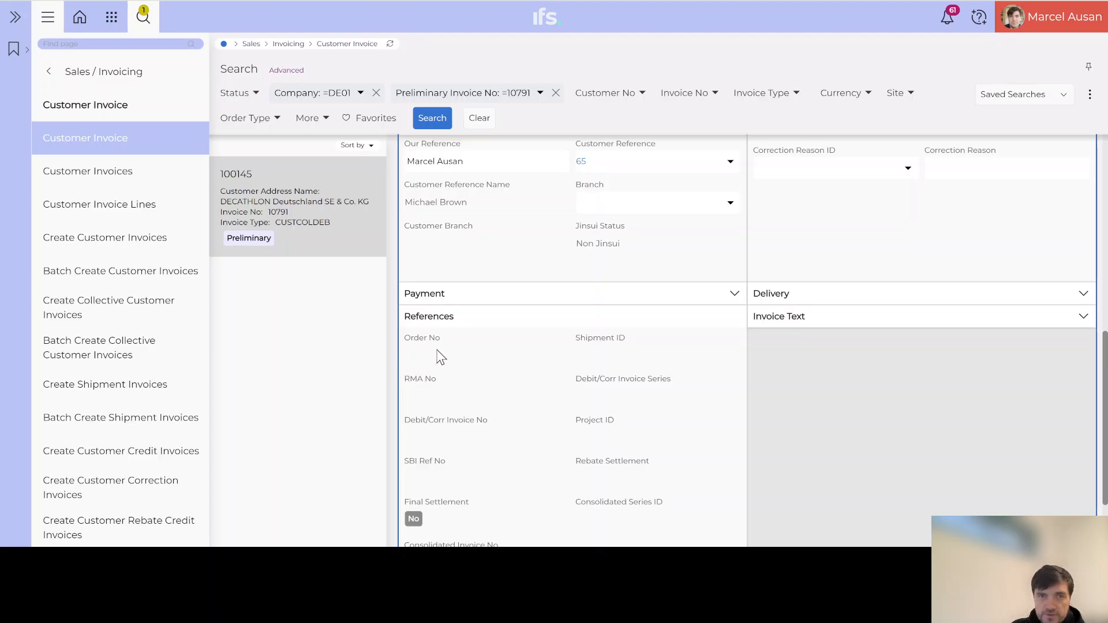
click(477, 319)
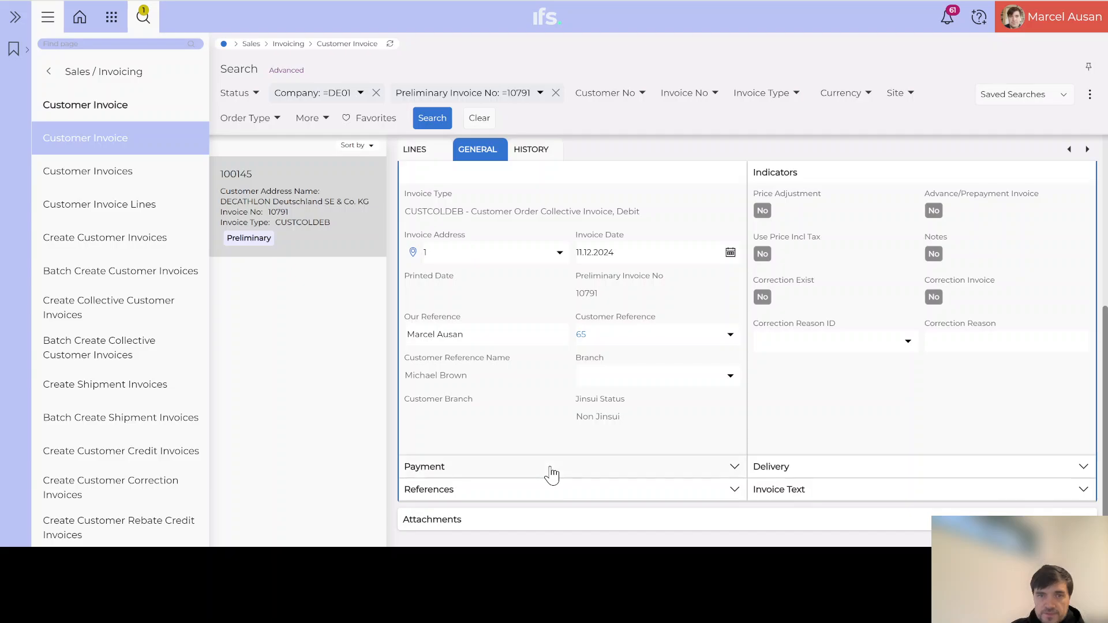
scroll(566, 458, up, 5)
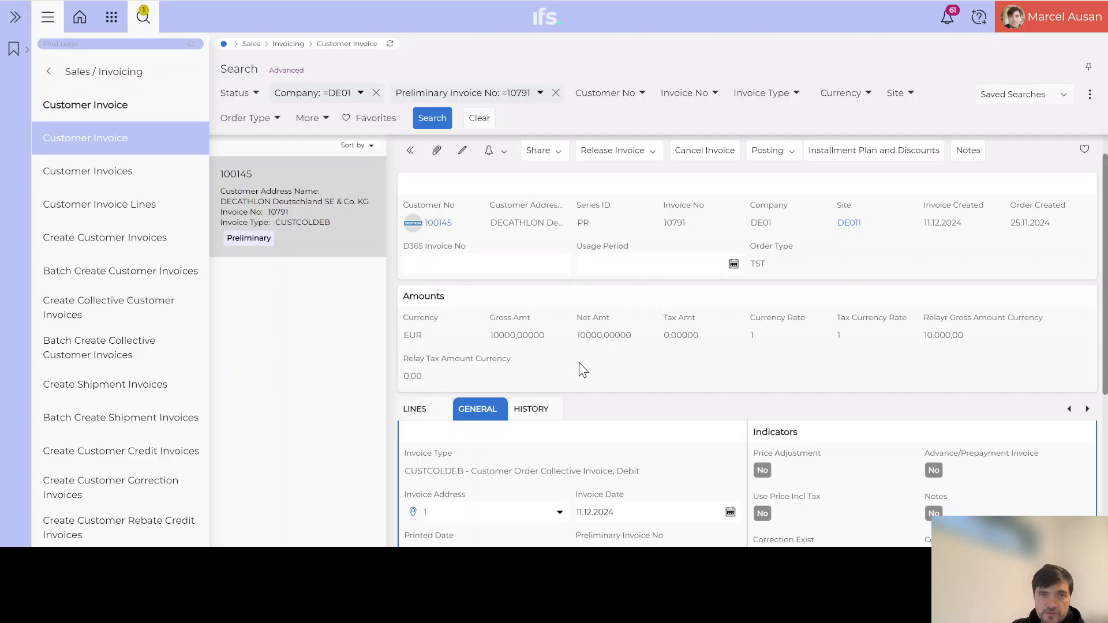
Check the four 2,500 EUR lines A100139, C100005, C100007, C100008 and open Share options.
click(414, 411)
scroll(577, 404, down, 2)
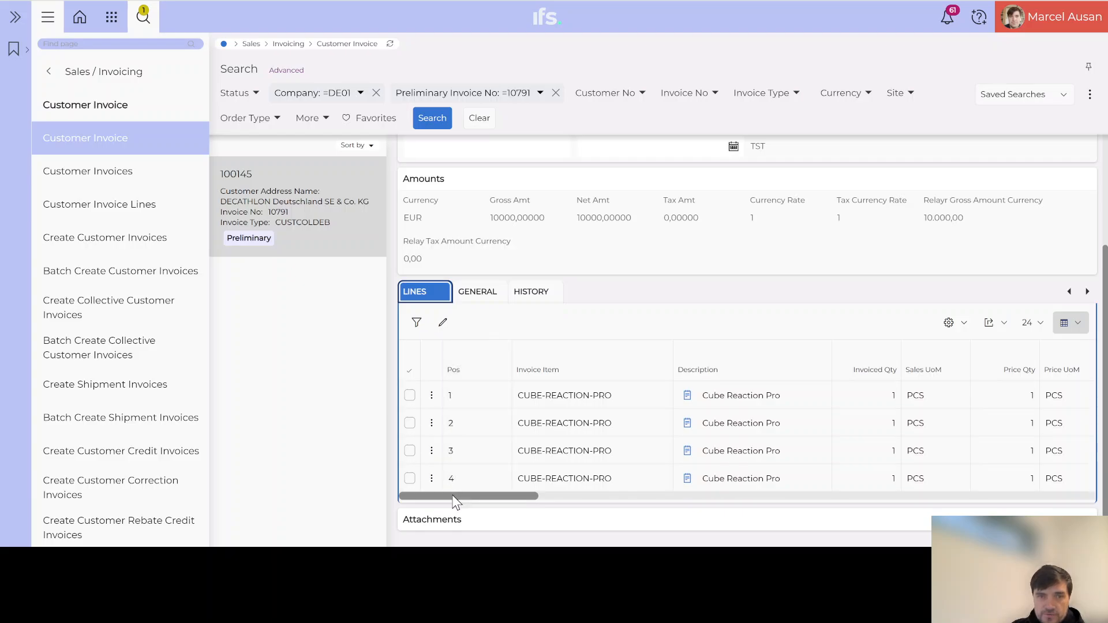
mouse_move(456, 496)
mouse_down()
mouse_move(591, 494)
mouse_move(456, 497)
mouse_up()
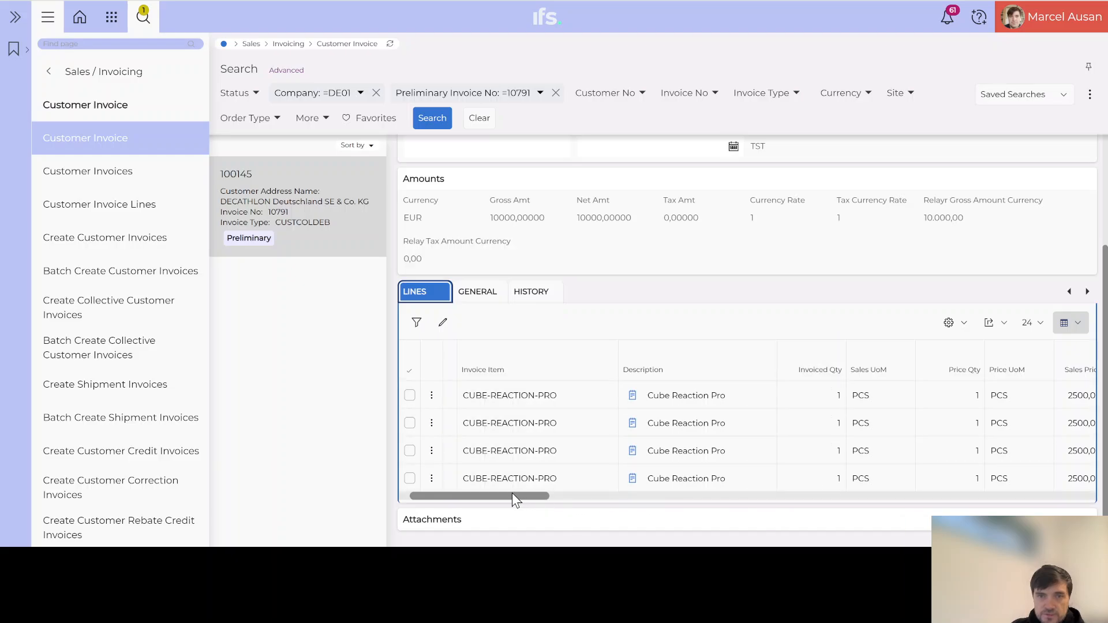
drag(512, 497, 934, 483)
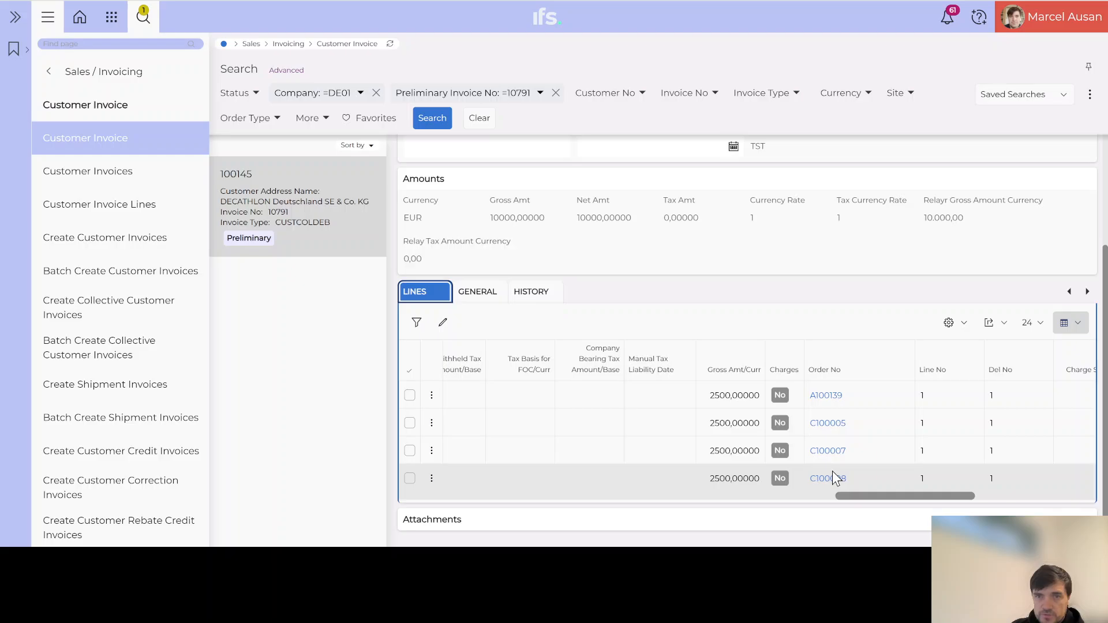
scroll(670, 382, up, 3)
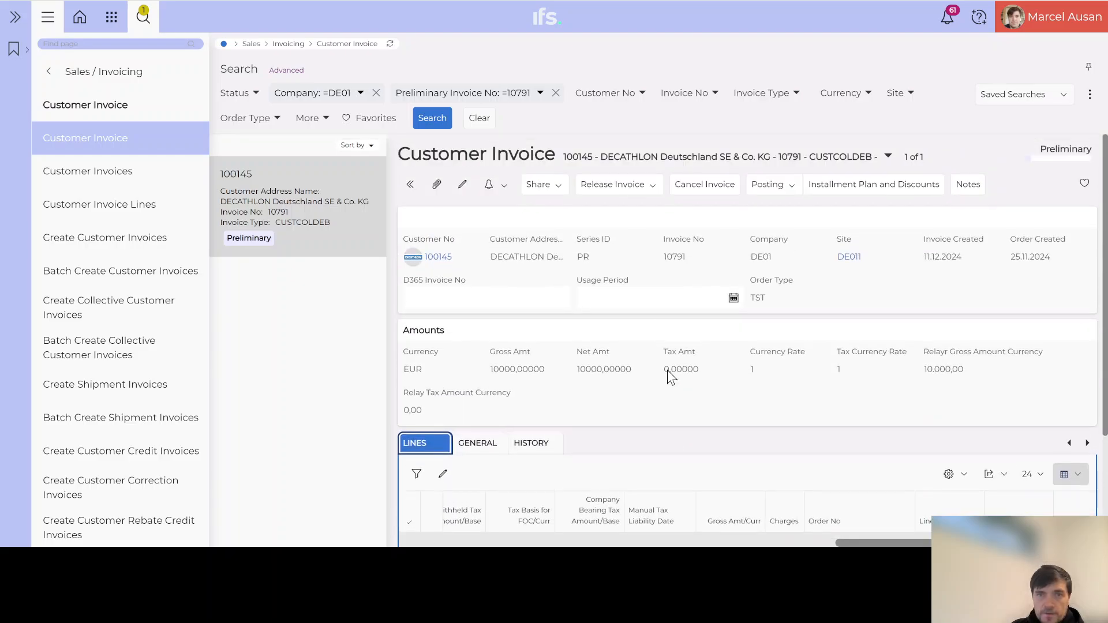
click(548, 188)
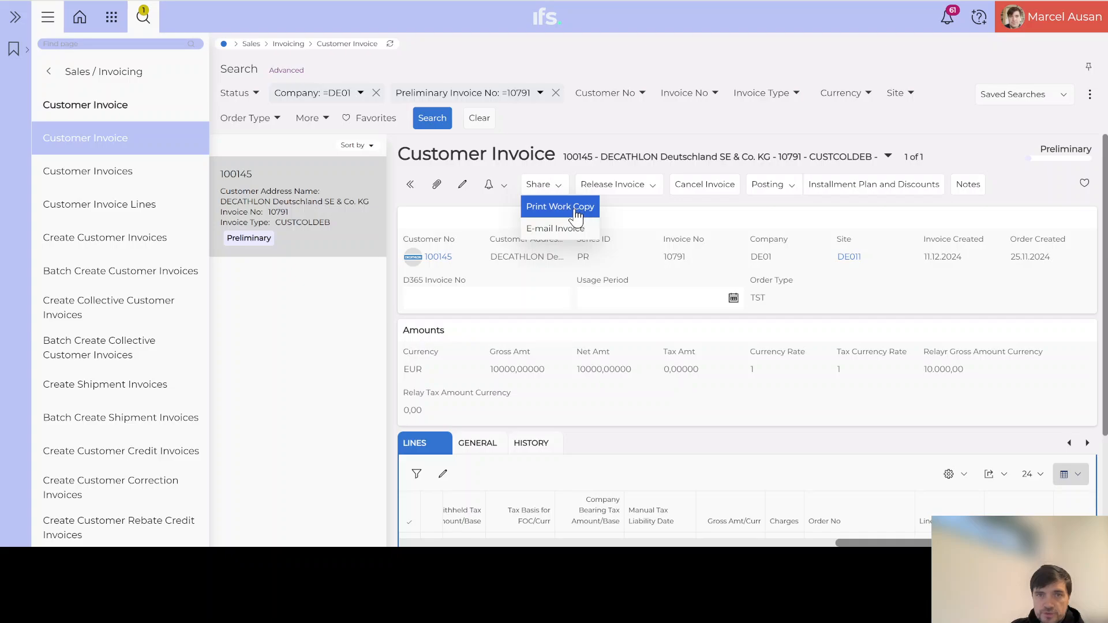
Preview a work copy of the invoice using the Portrait (Dynamic A4/Letter) layout.
click(580, 208)
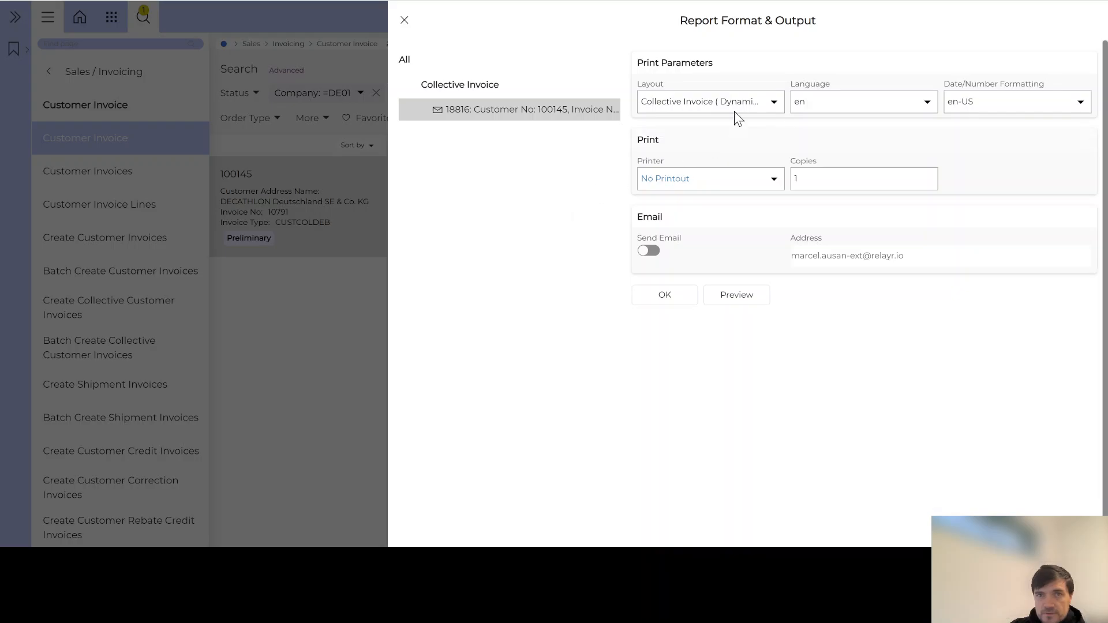
click(774, 104)
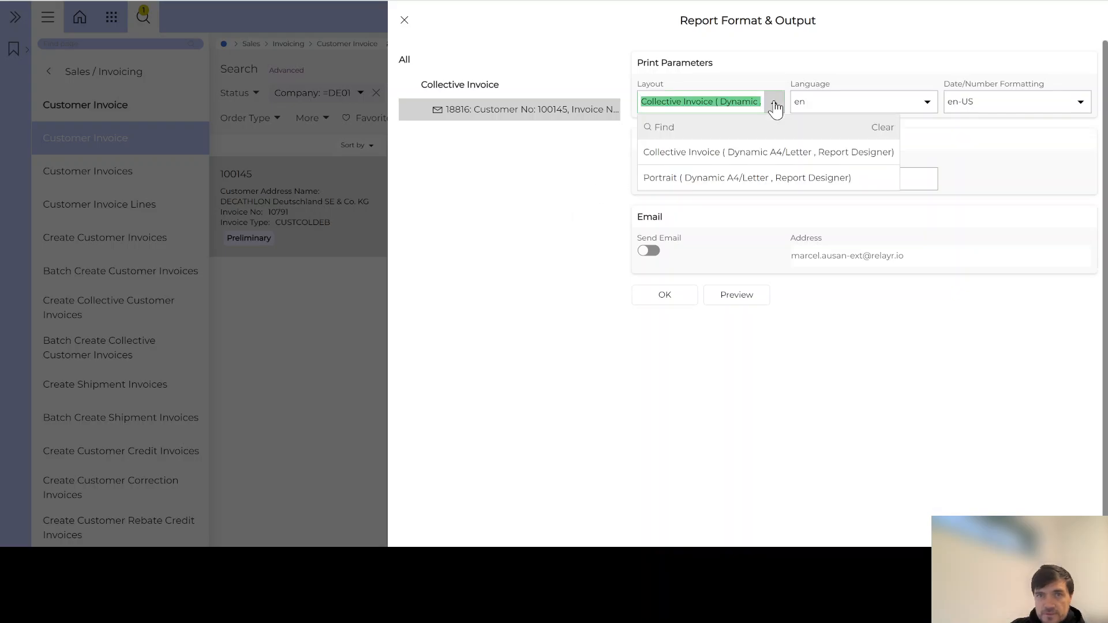
click(675, 178)
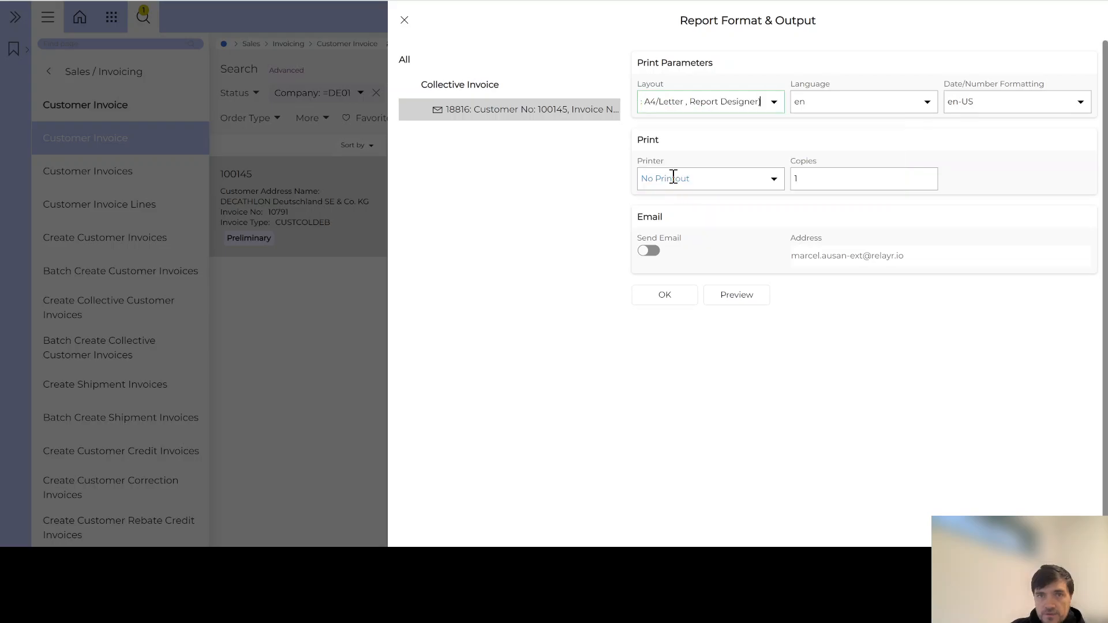
click(734, 297)
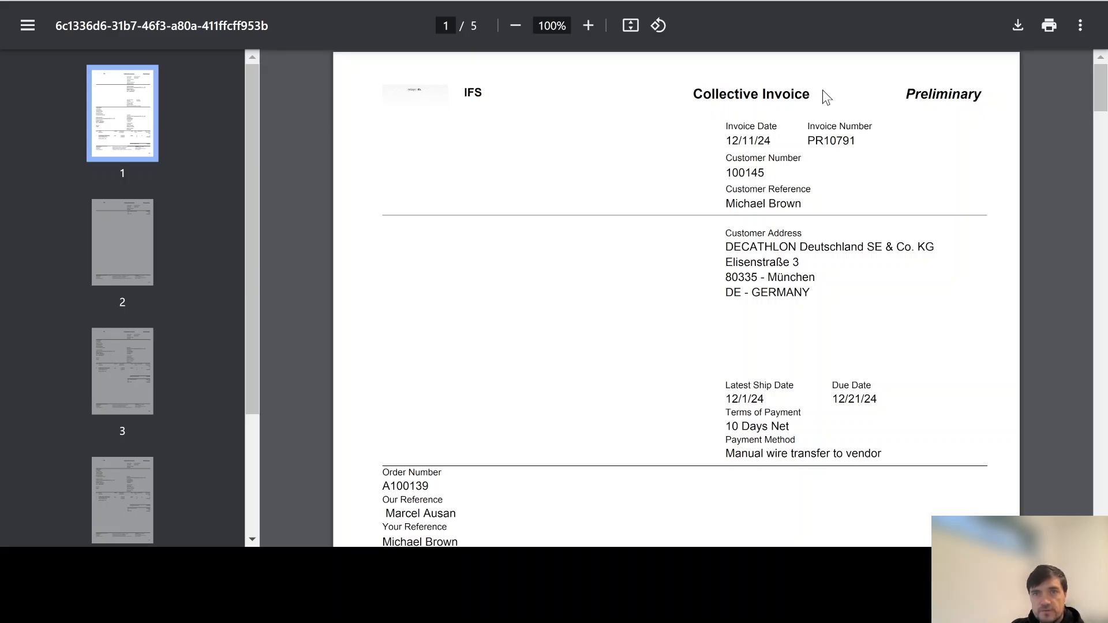
drag(812, 137, 835, 147)
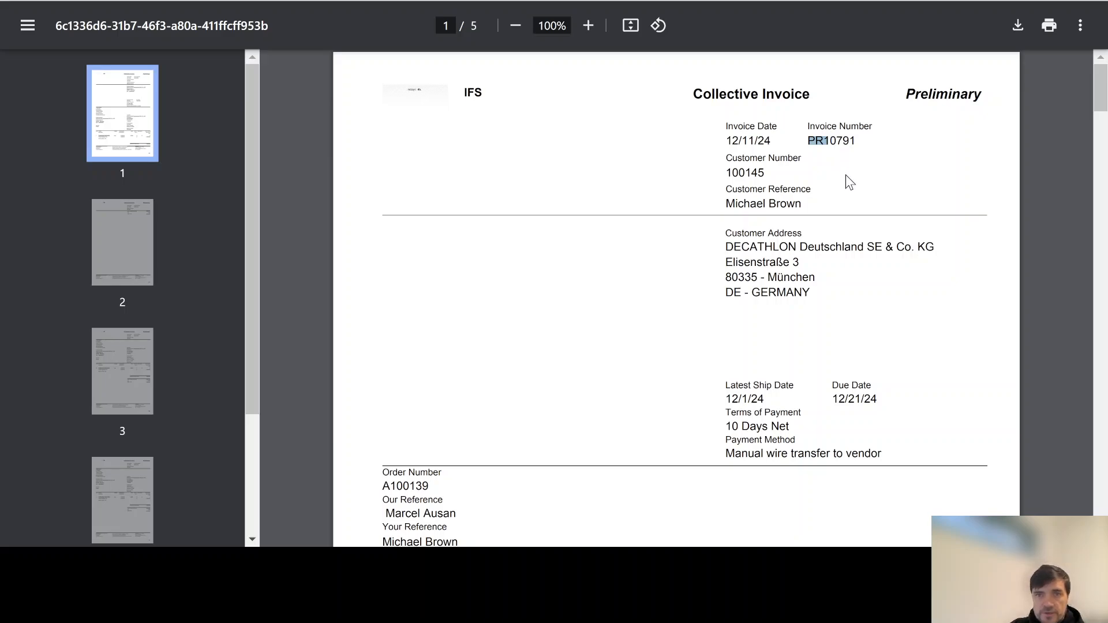
scroll(793, 139, down, 2)
scroll(774, 285, down, 2)
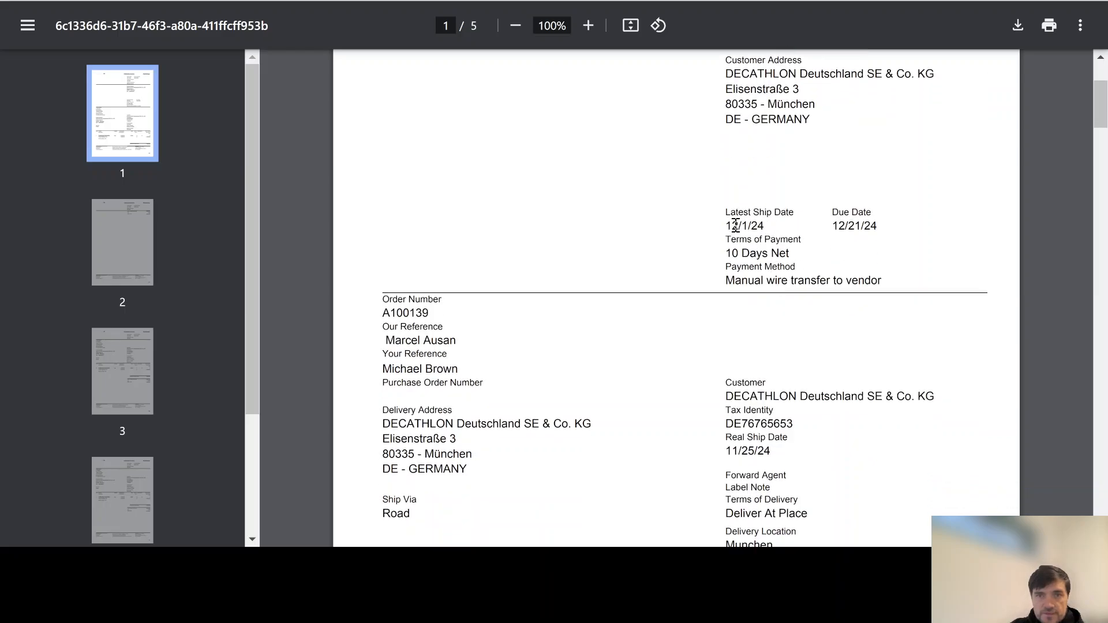
drag(735, 225, 767, 223)
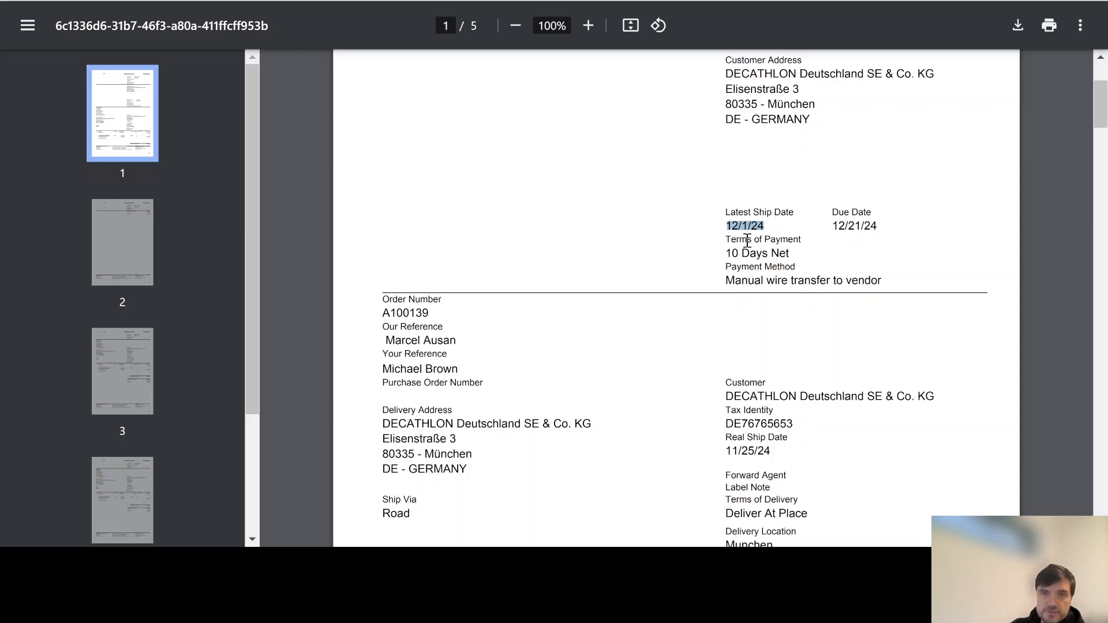
scroll(746, 274, down, 2)
scroll(745, 279, down, 2)
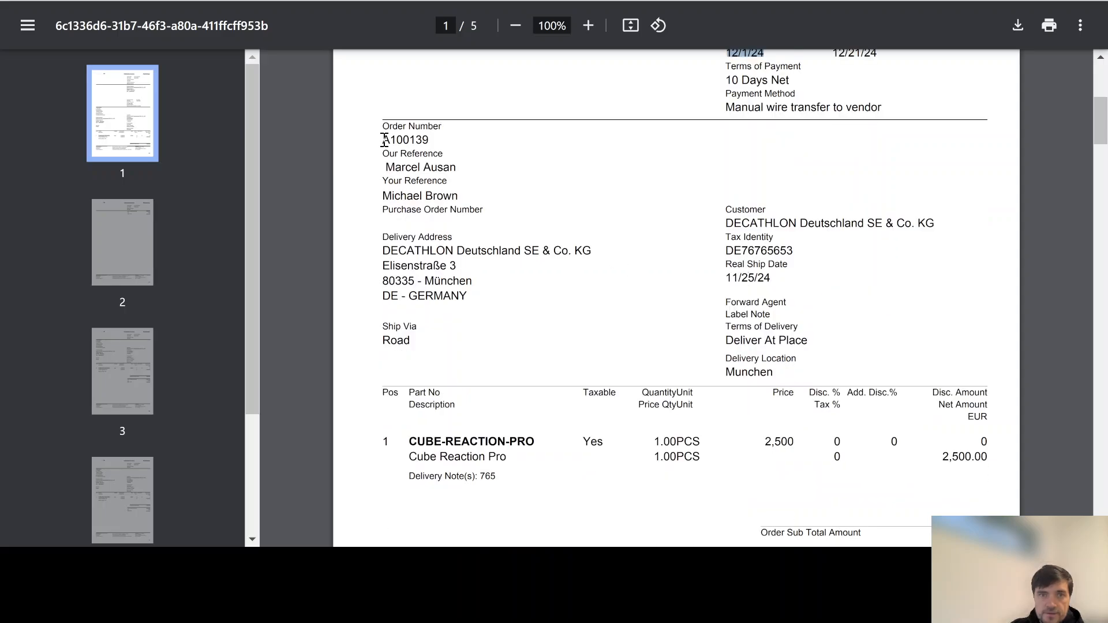
drag(384, 140, 443, 151)
scroll(436, 266, down, 1)
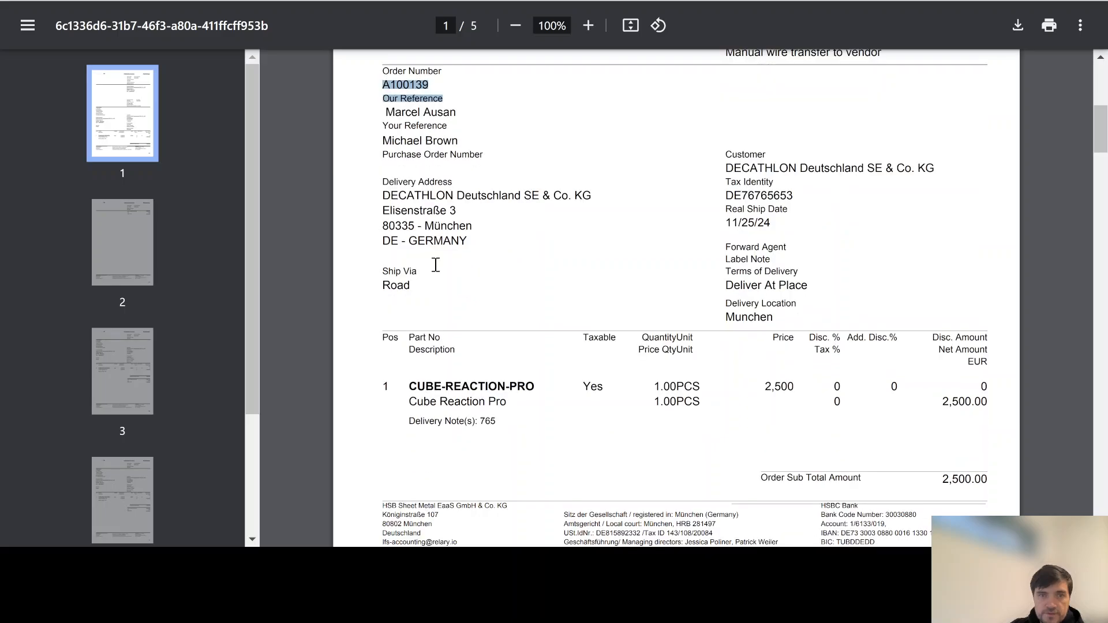
scroll(436, 266, down, 1)
scroll(387, 147, up, 2)
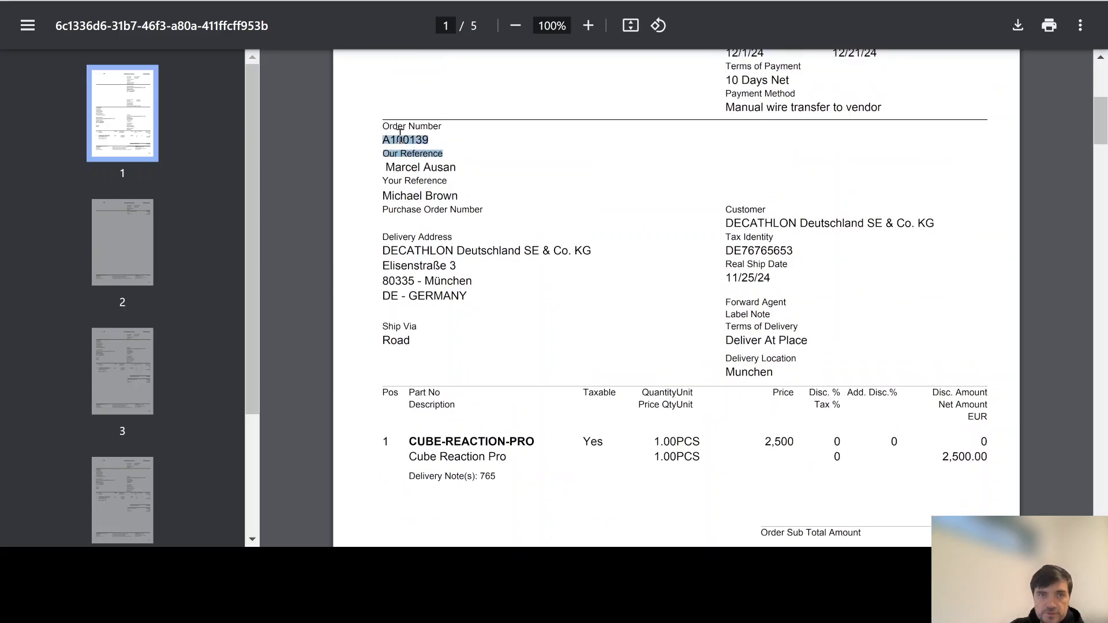
scroll(450, 266, down, 2)
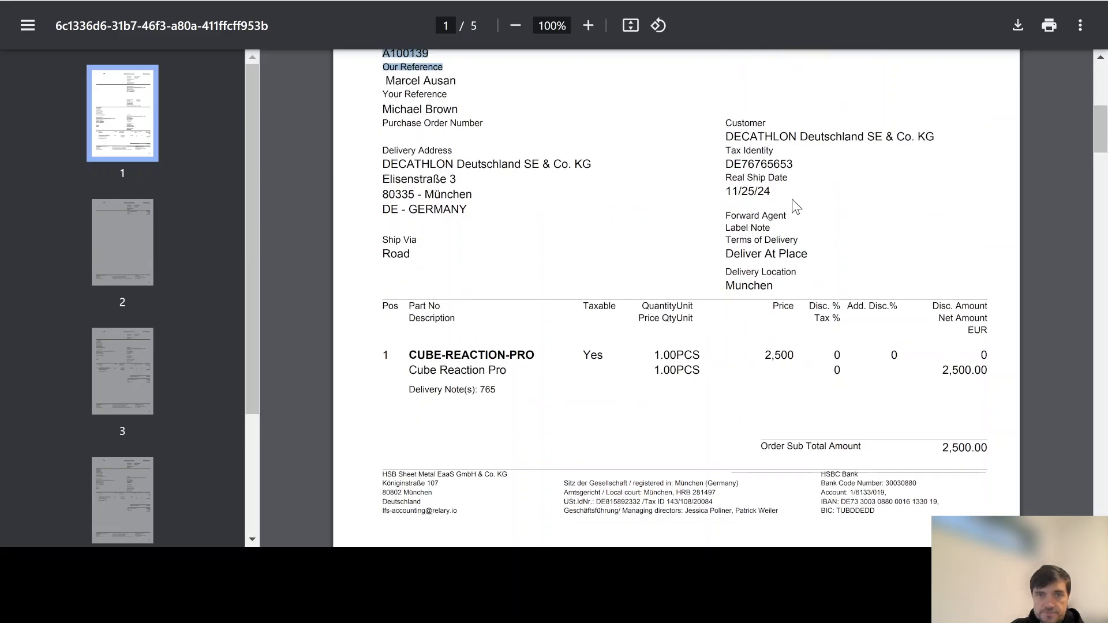
scroll(770, 313, down, 5)
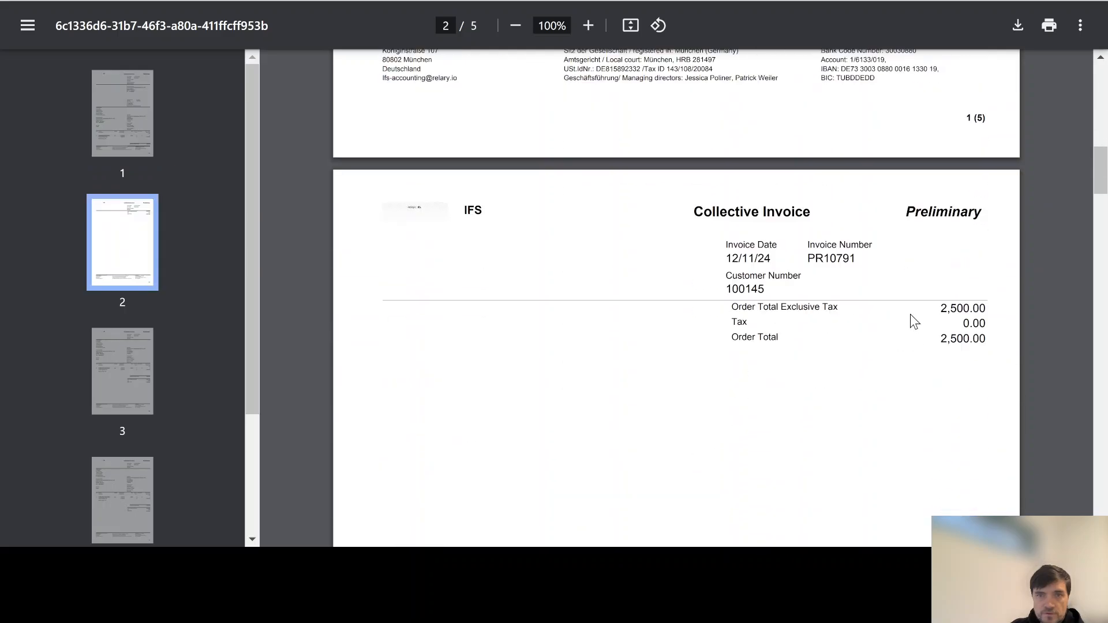
scroll(832, 350, down, 7)
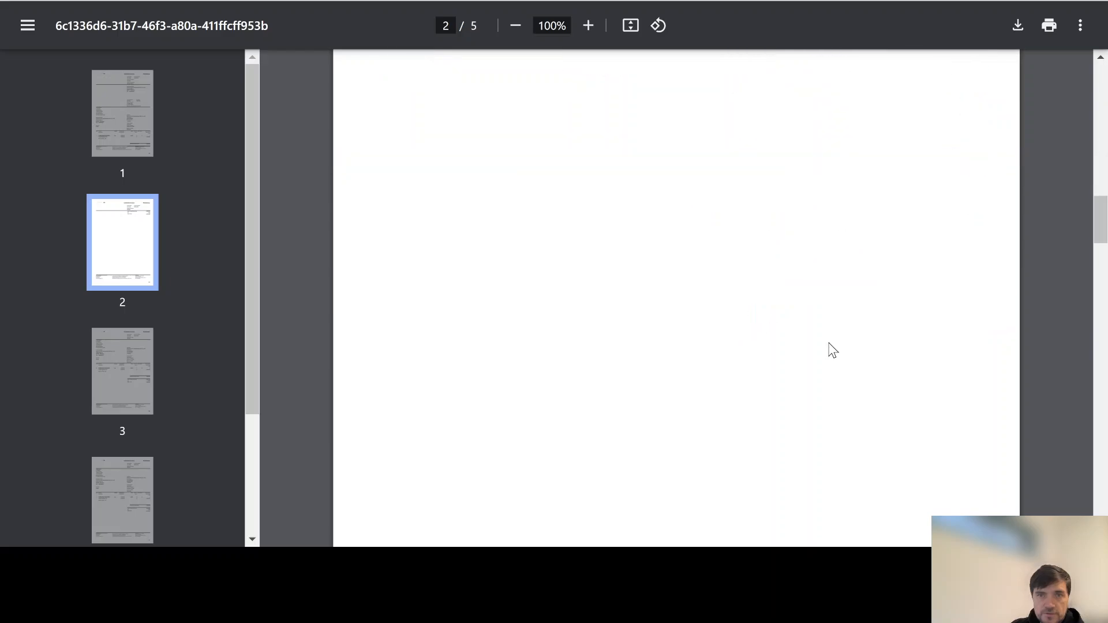
scroll(832, 350, down, 4)
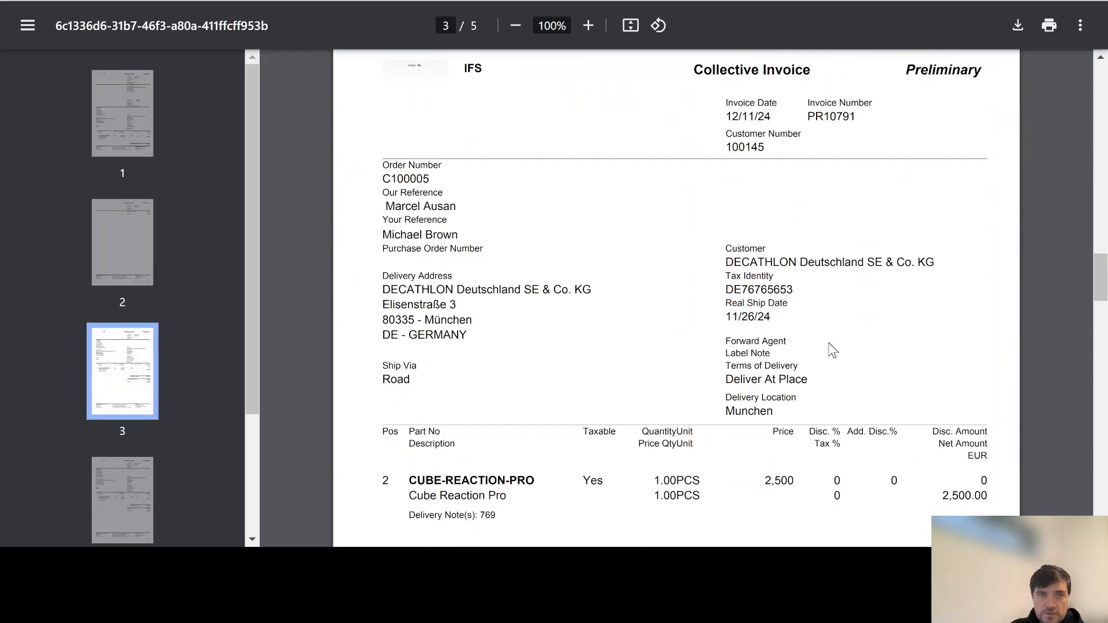
double_click(412, 178)
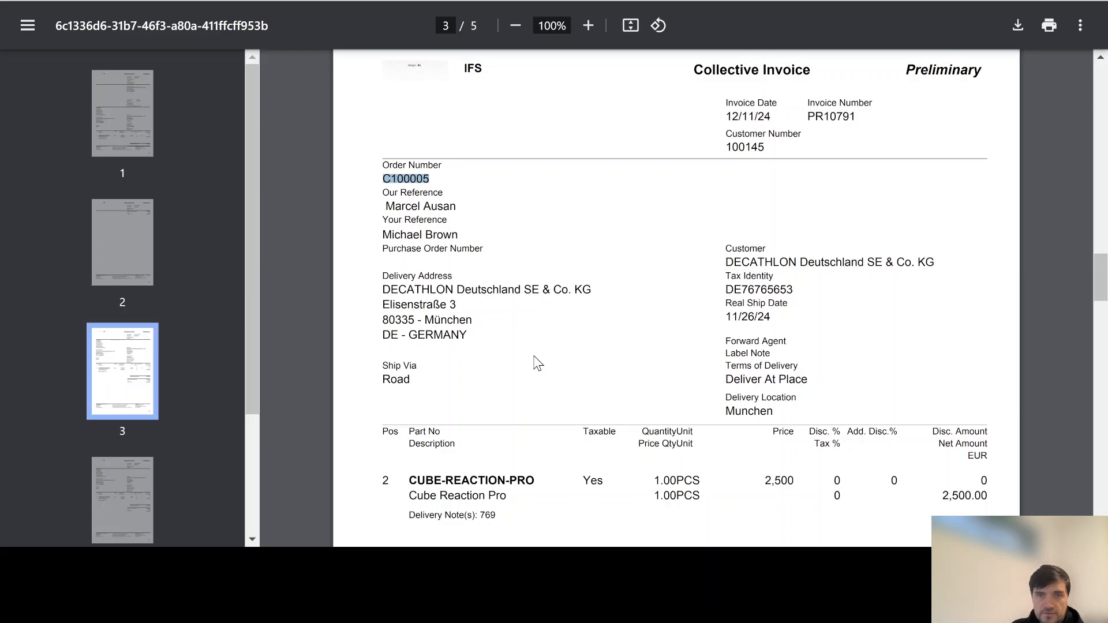
scroll(536, 362, down, 2)
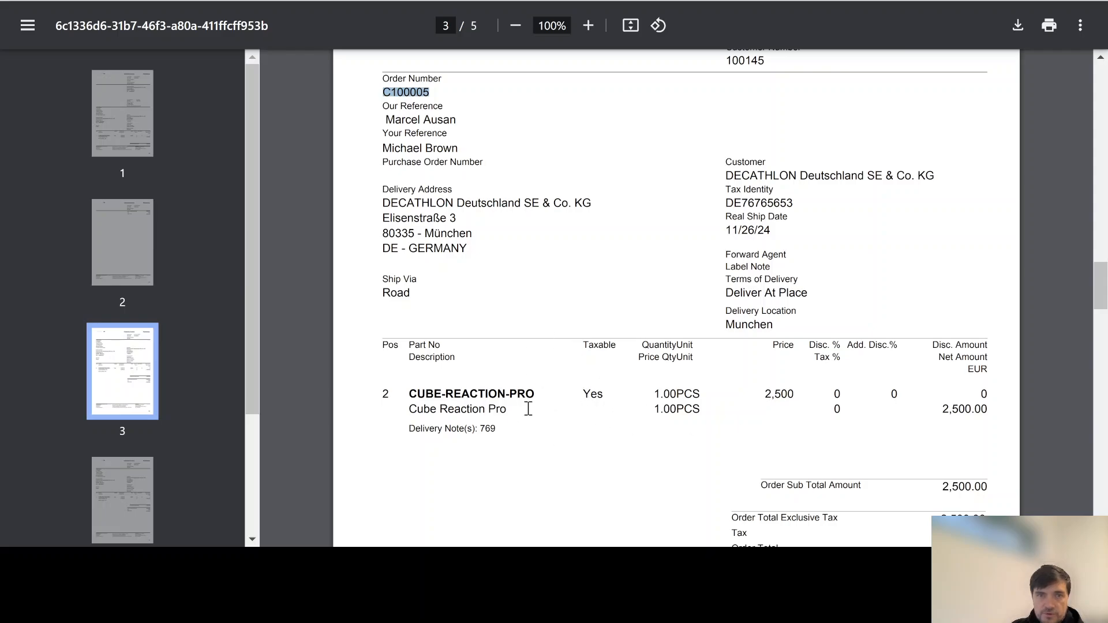
drag(481, 428, 500, 430)
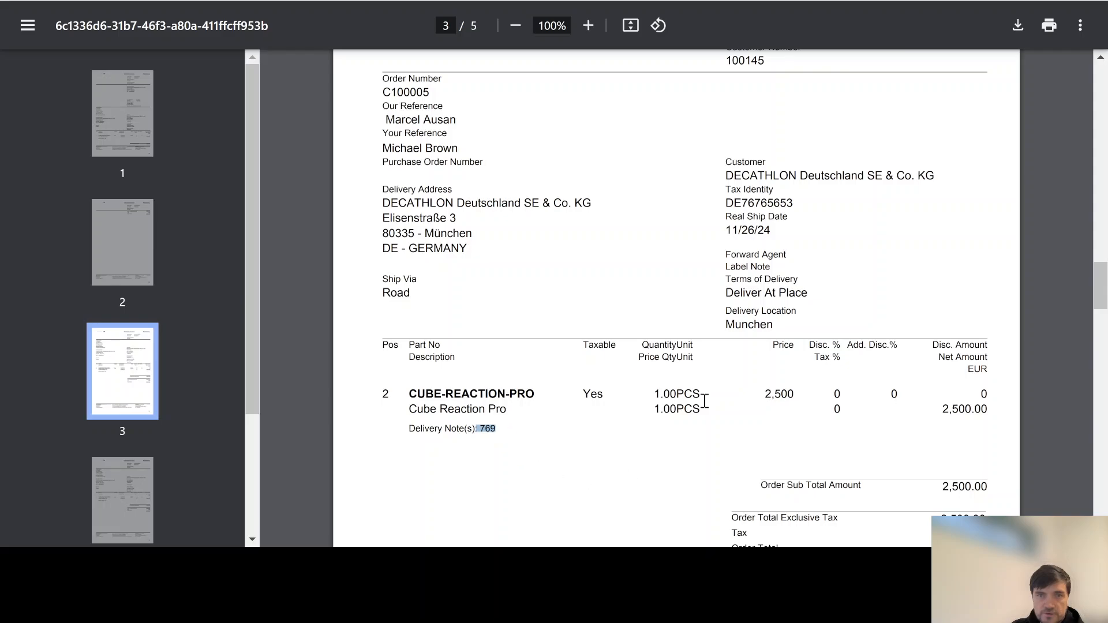
scroll(702, 400, down, 6)
scroll(705, 401, down, 11)
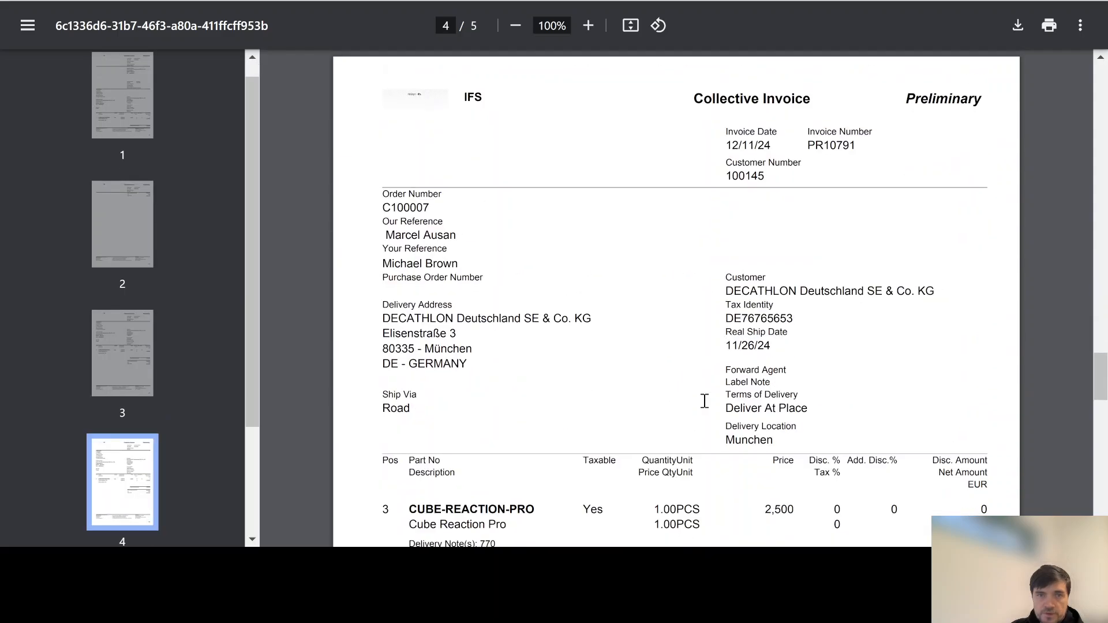
scroll(530, 277, down, 12)
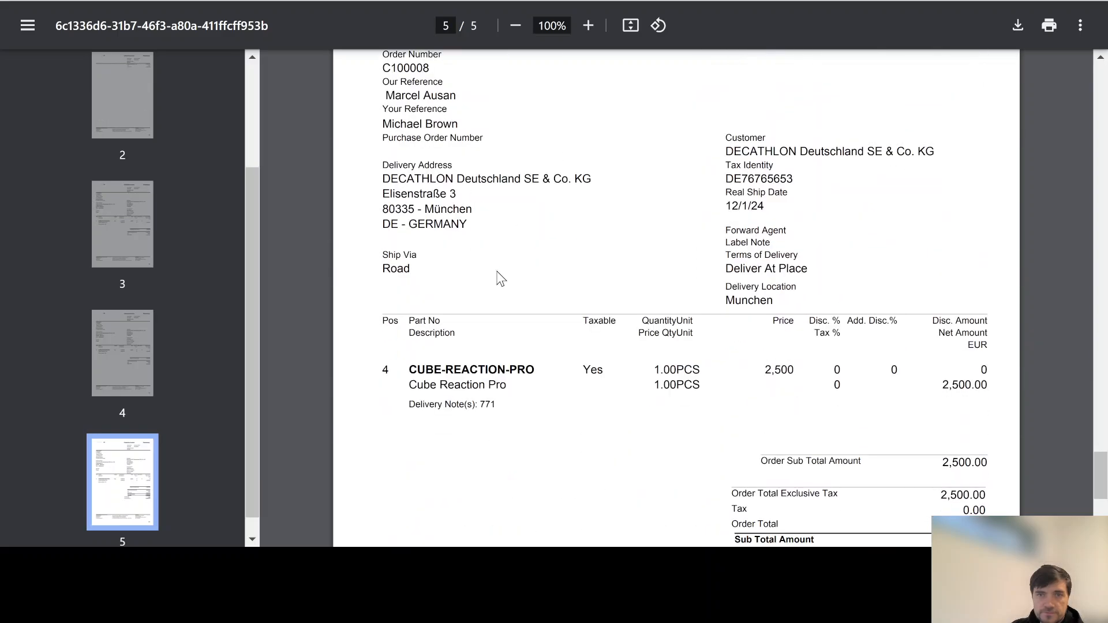
scroll(497, 275, down, 2)
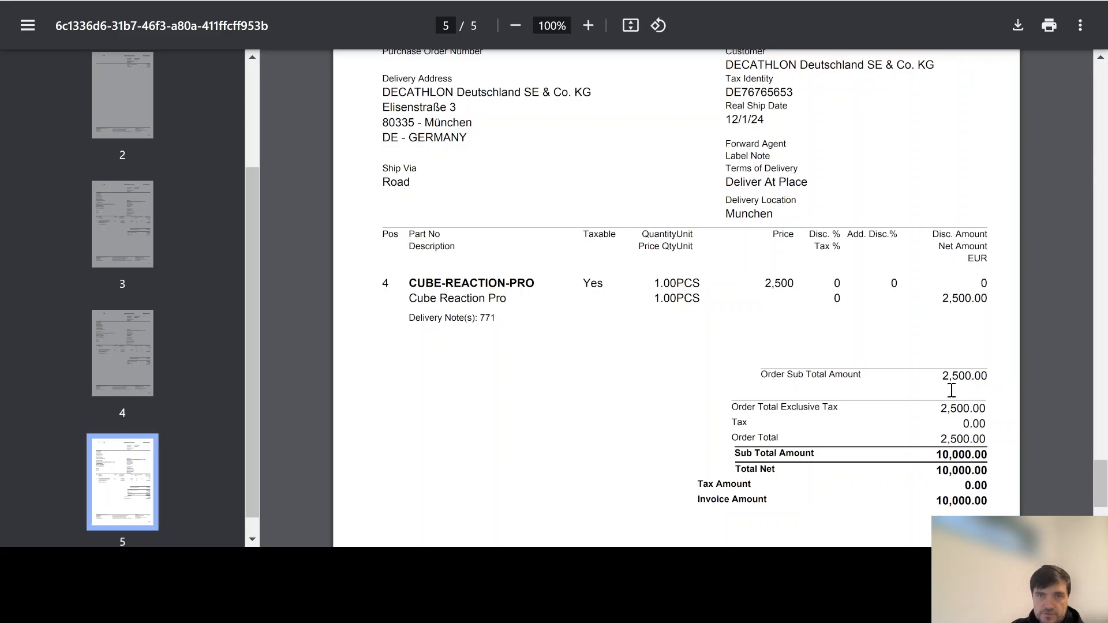
drag(938, 455, 989, 456)
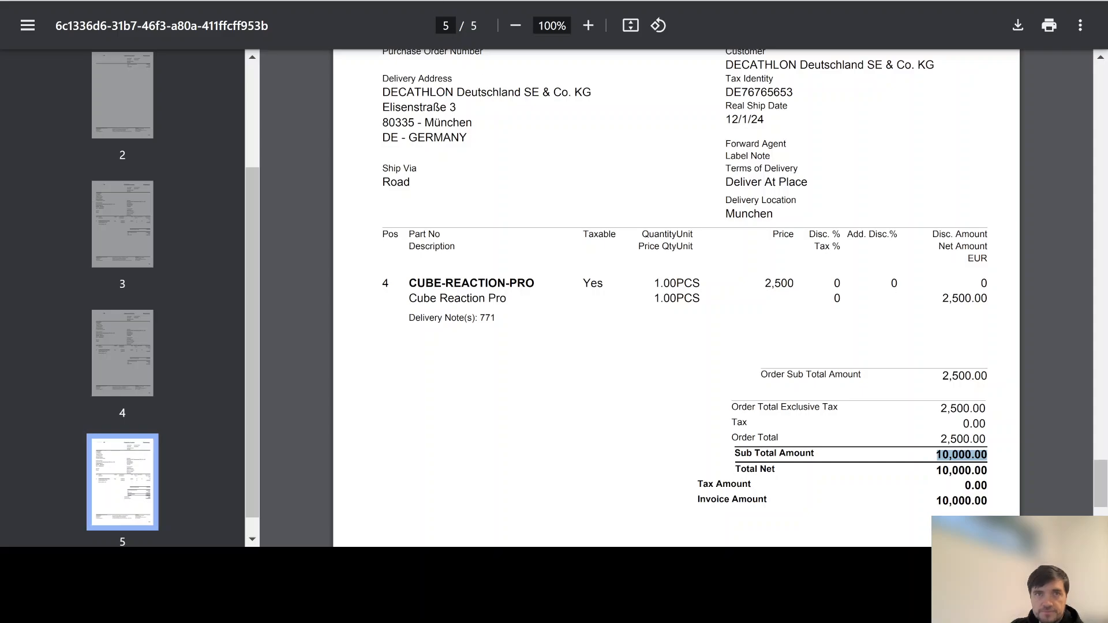
key(ctrl+w)
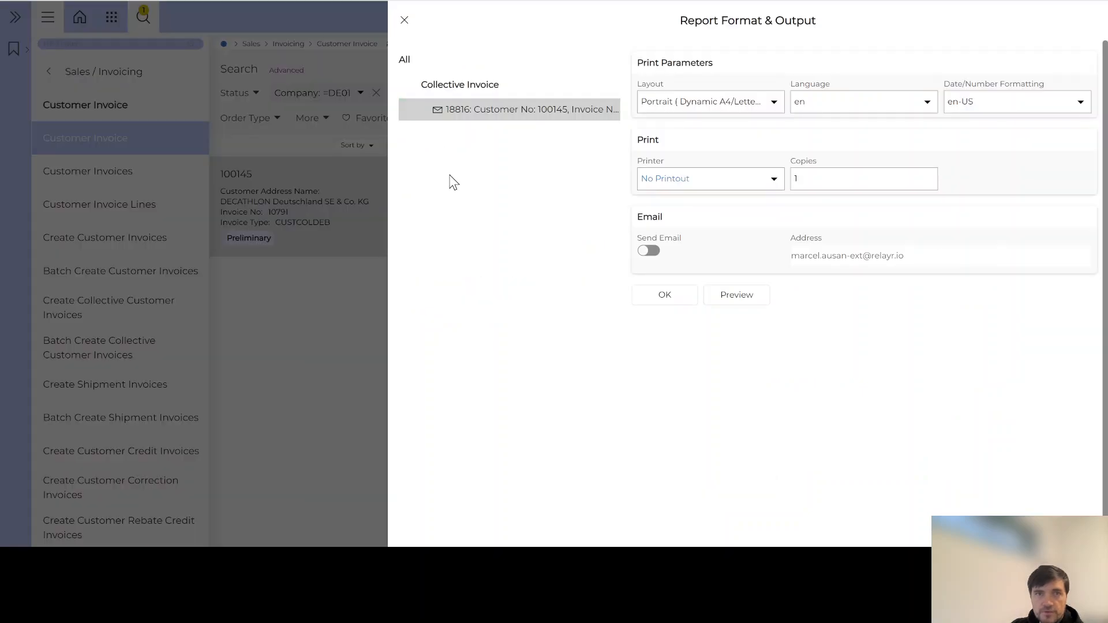
Close the report output panel and scroll across the invoice lines to review them.
click(404, 19)
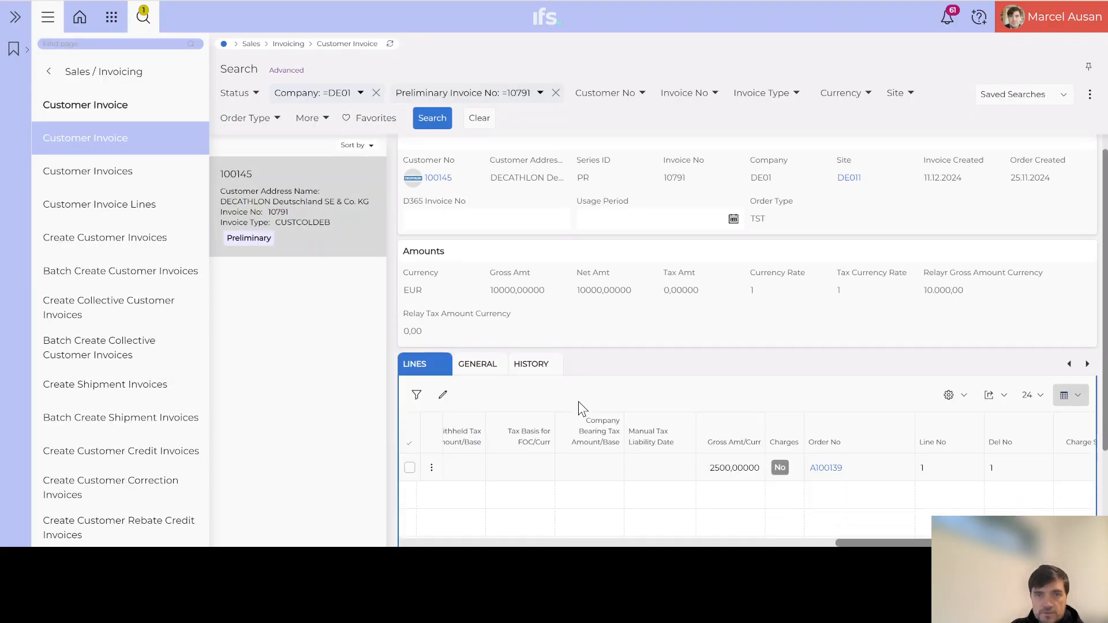
scroll(578, 401, down, 3)
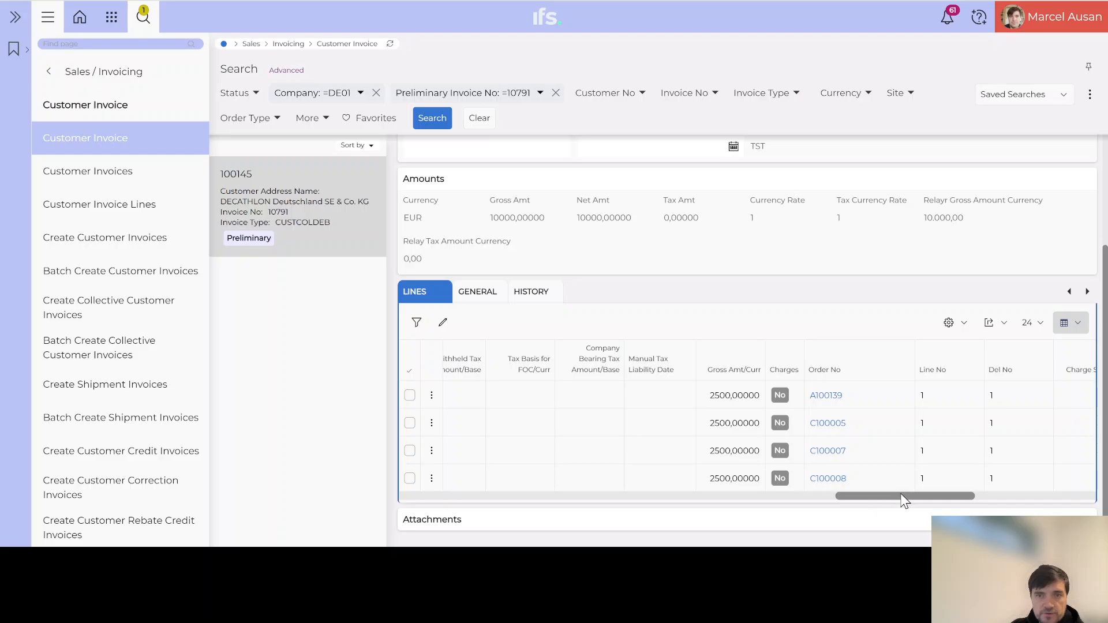
drag(902, 498, 417, 492)
scroll(591, 359, up, 3)
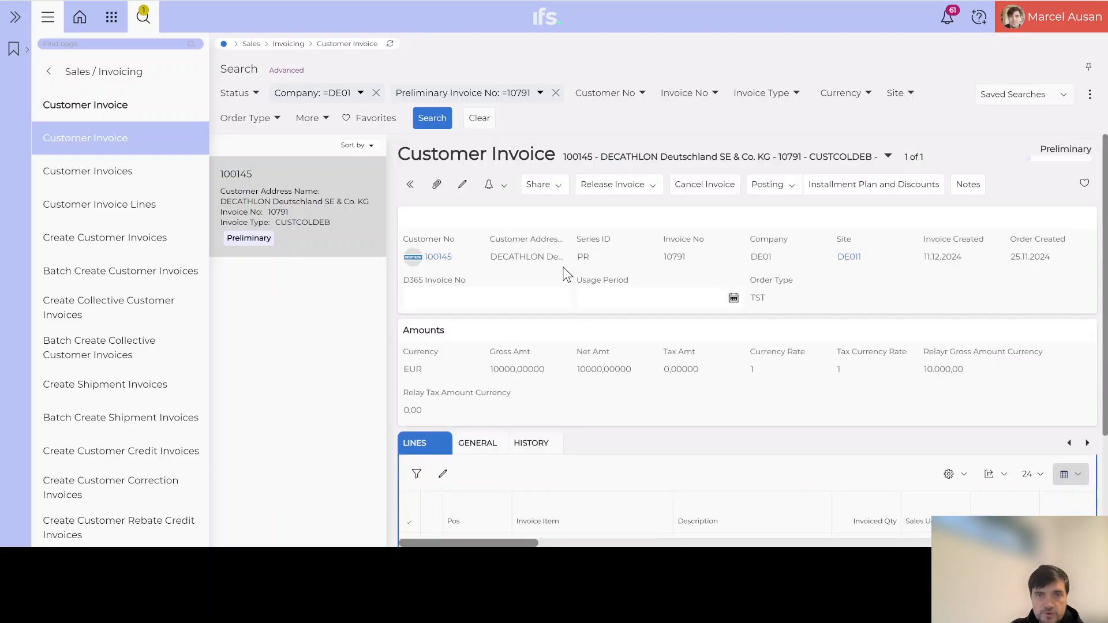
Release the preliminary collective invoice, confirming printing and accepting the output settings.
click(635, 188)
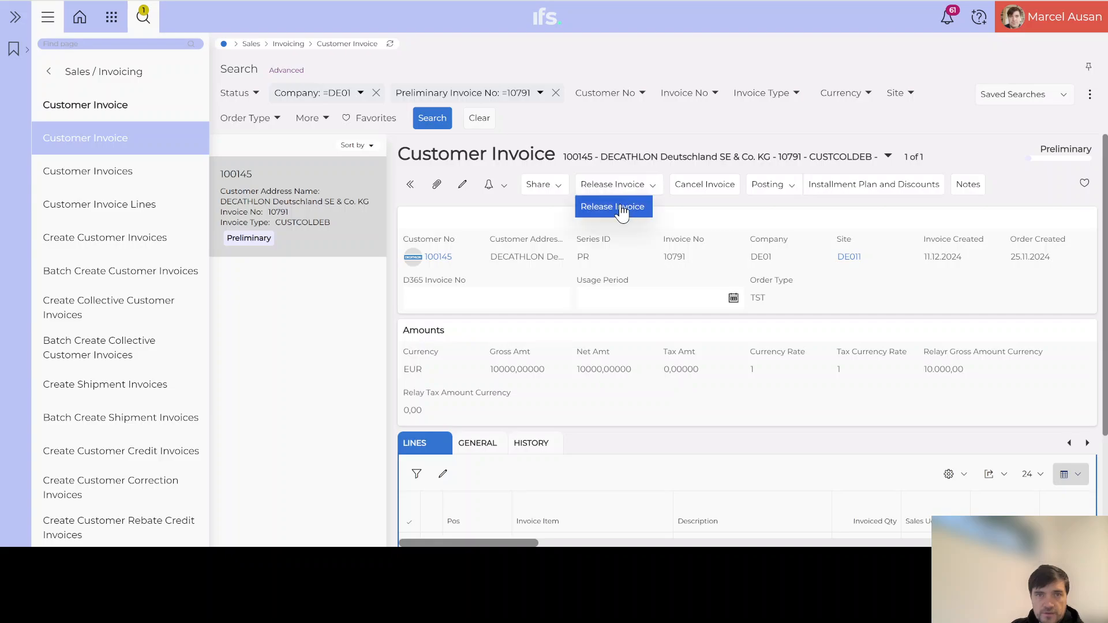
click(616, 209)
click(608, 203)
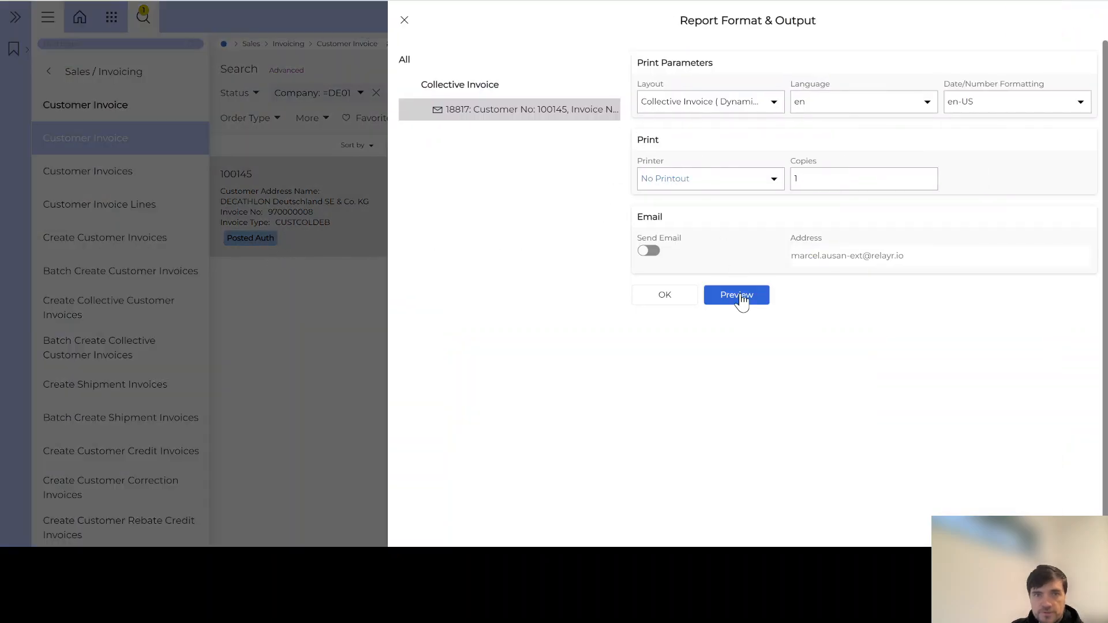
click(665, 296)
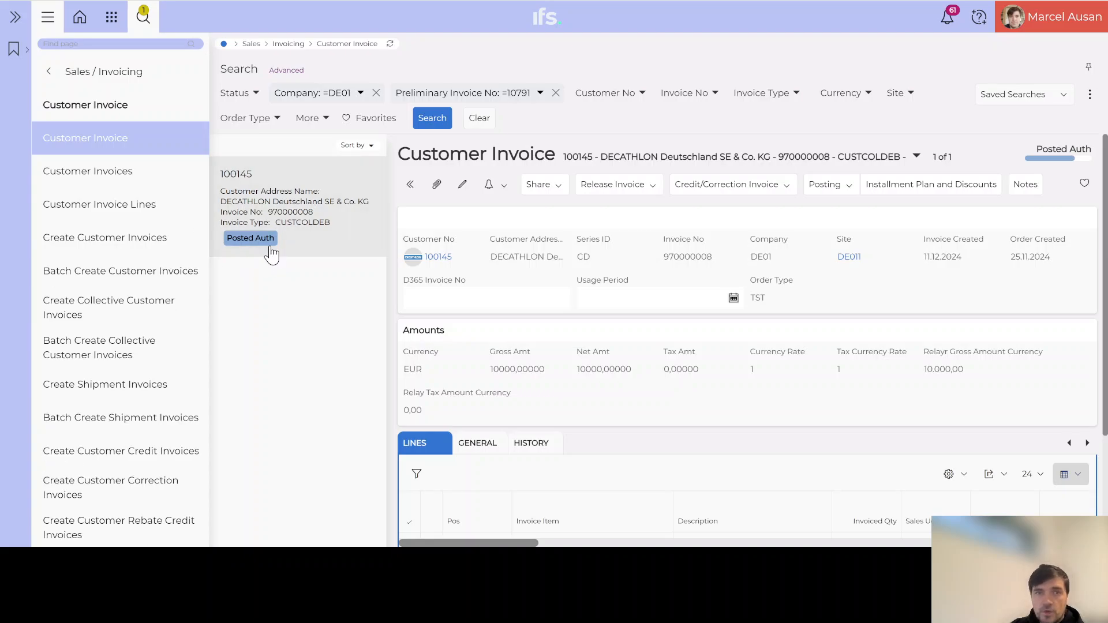
In customer 100145's Sales settings, add and save a collective invoice closing date of day 20.
click(441, 257)
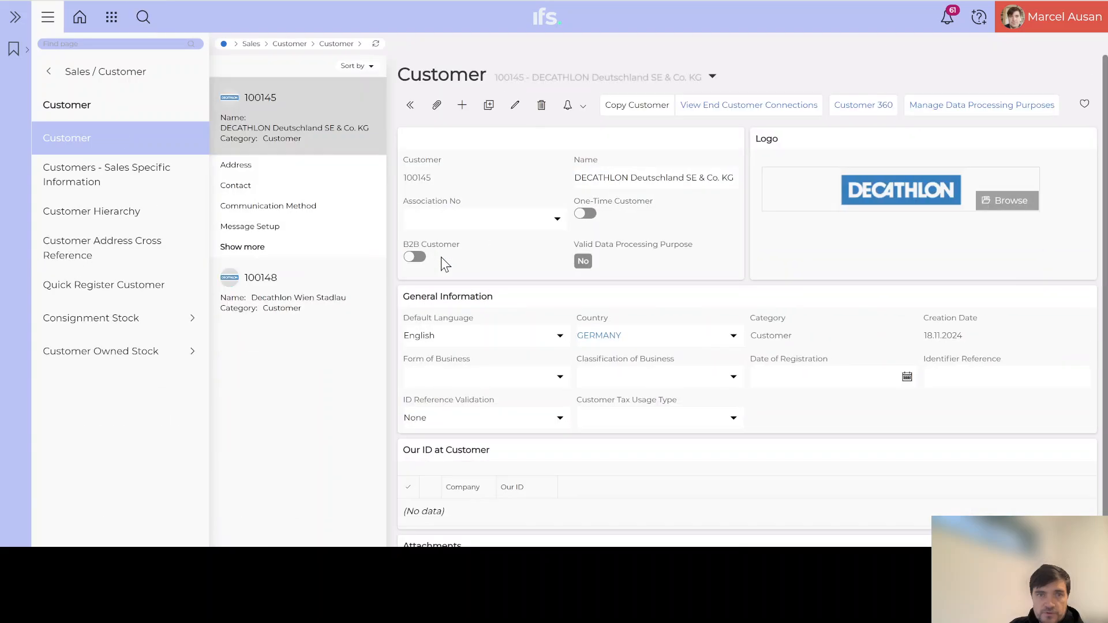
click(237, 253)
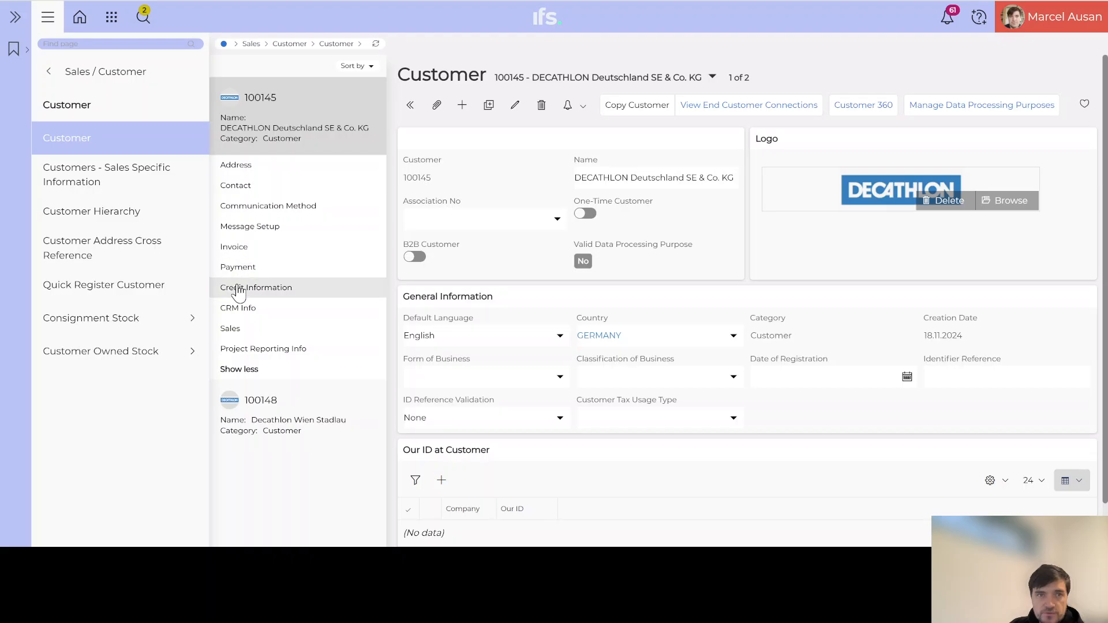
click(231, 327)
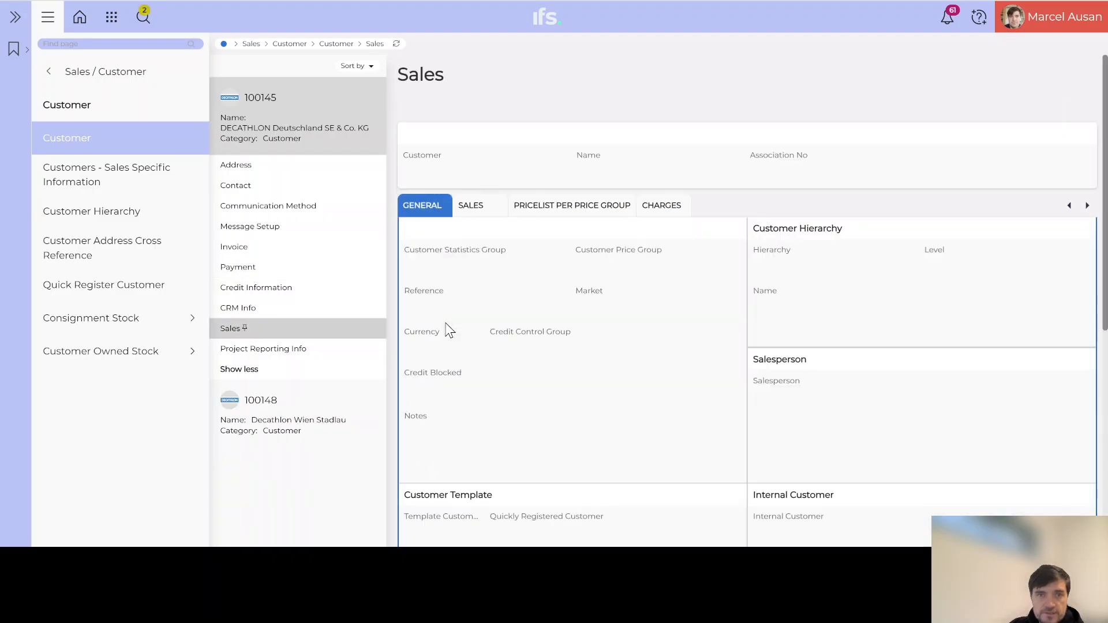
scroll(563, 346, down, 5)
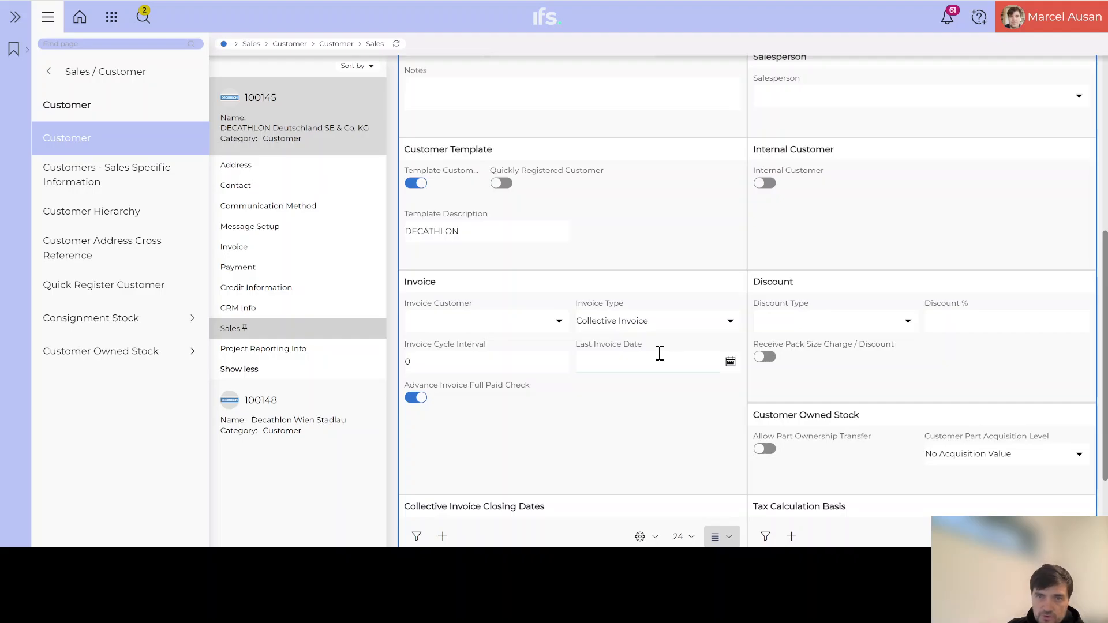
scroll(660, 353, down, 2)
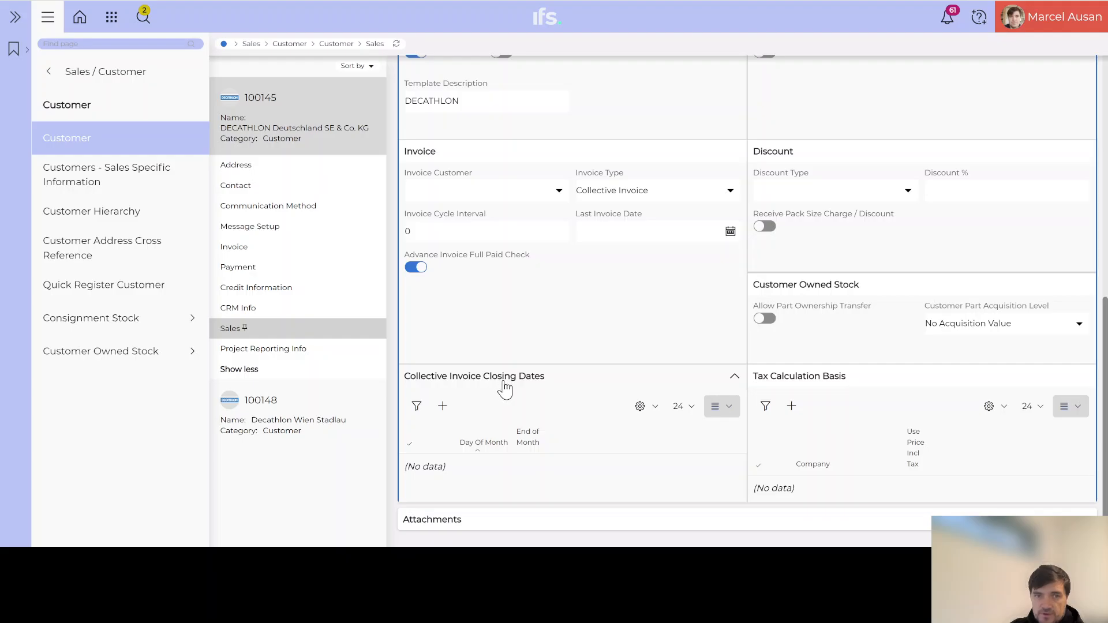
click(442, 407)
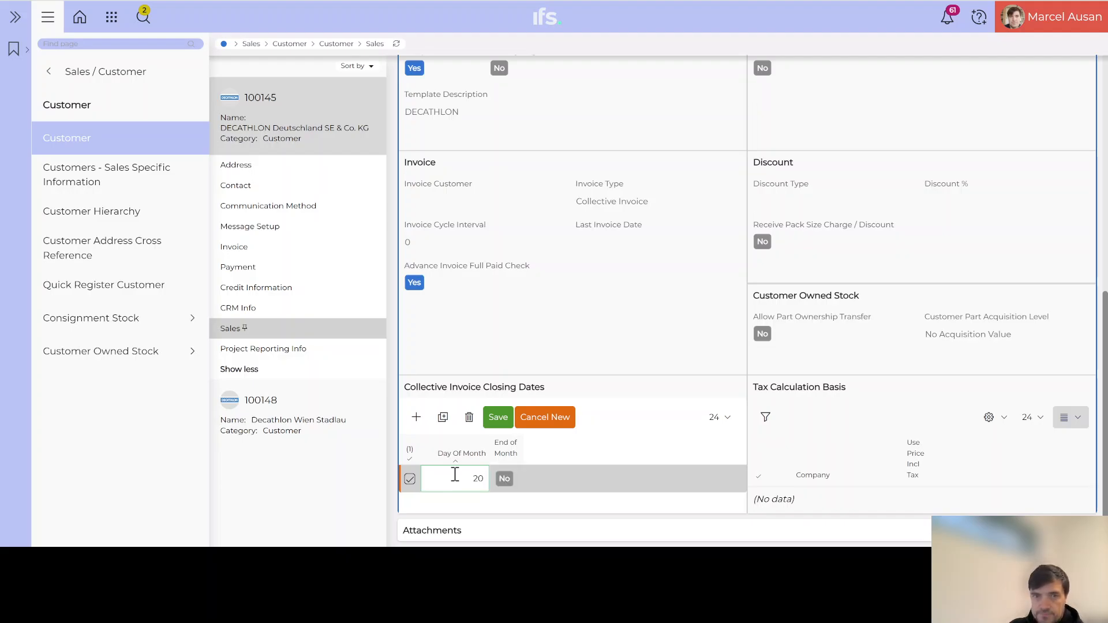
click(500, 418)
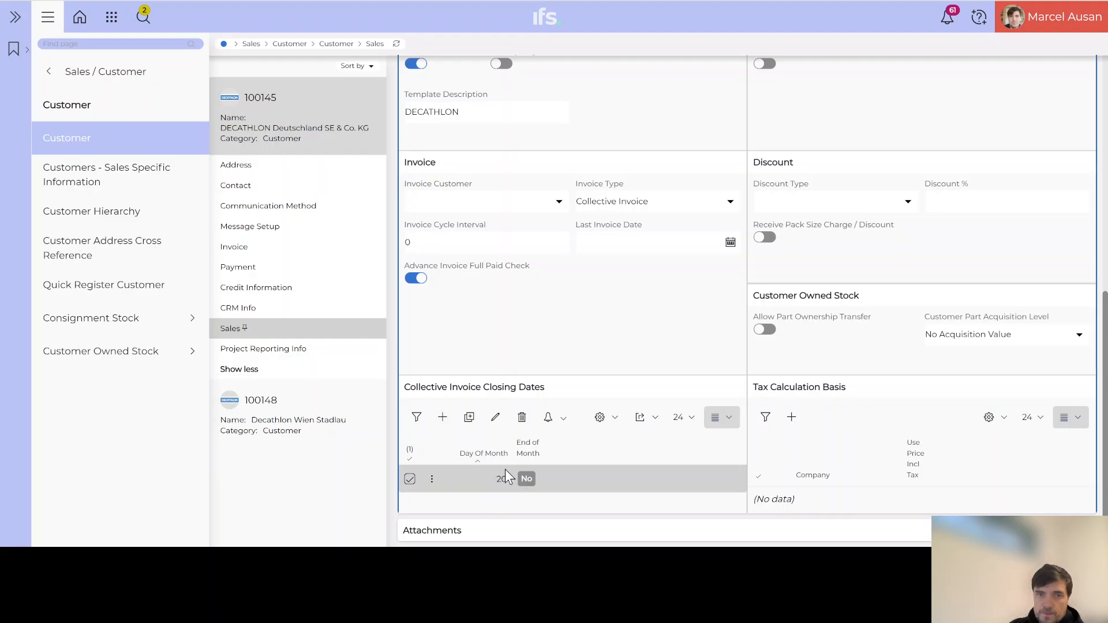
scroll(506, 469, up, 2)
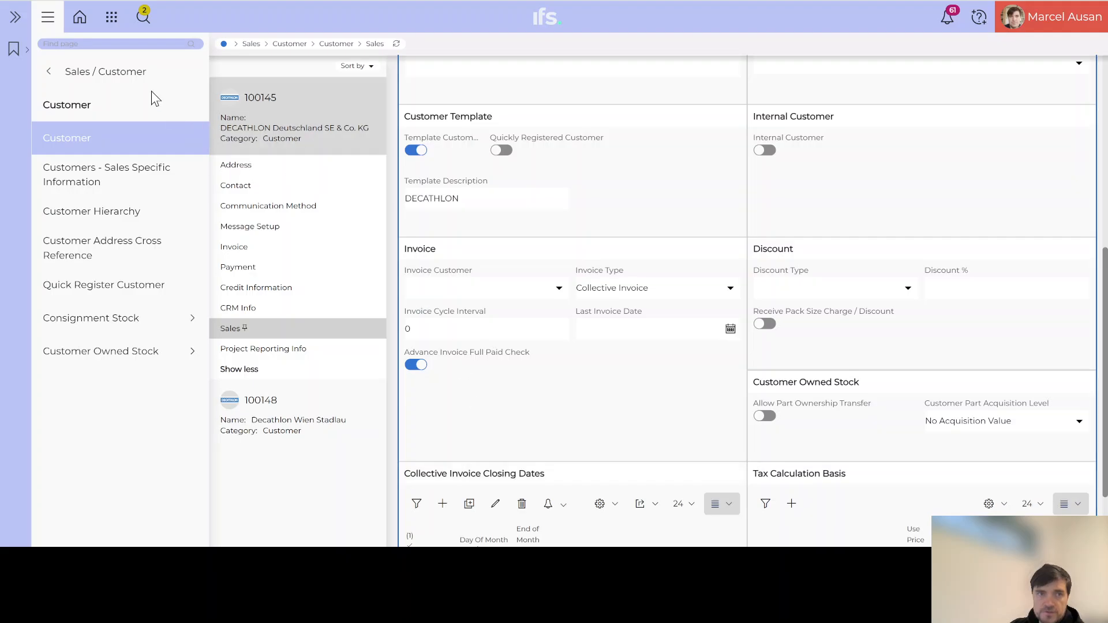
Find 'batch coll', open Batch Create Collective Customer Invoices and schedule it (Daily, 00:00, from 11.12.2024).
click(94, 43)
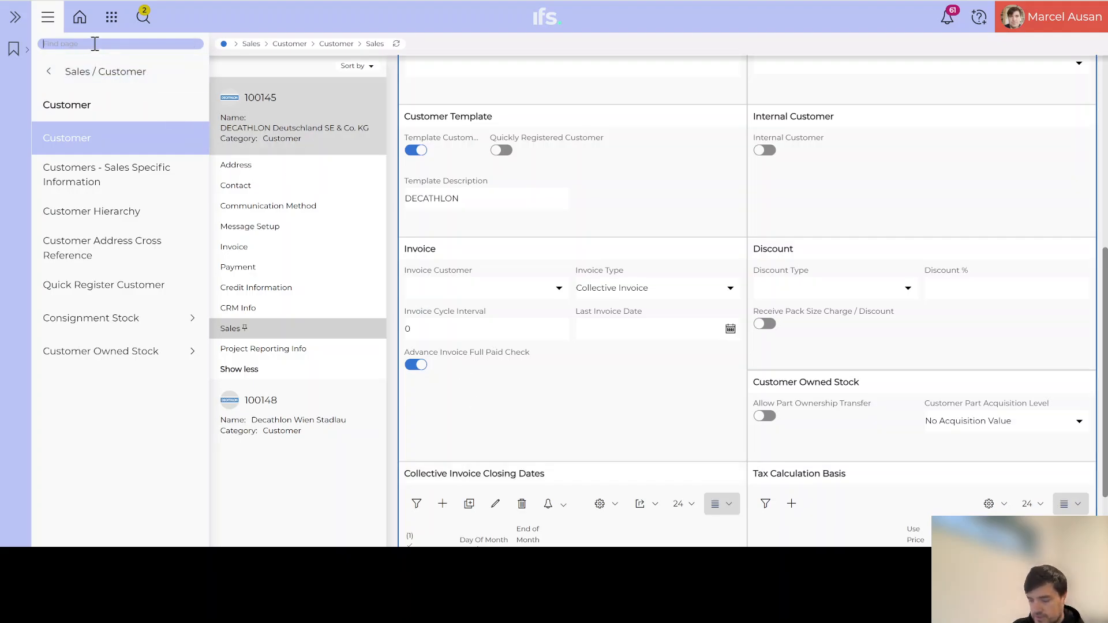
text(batch)
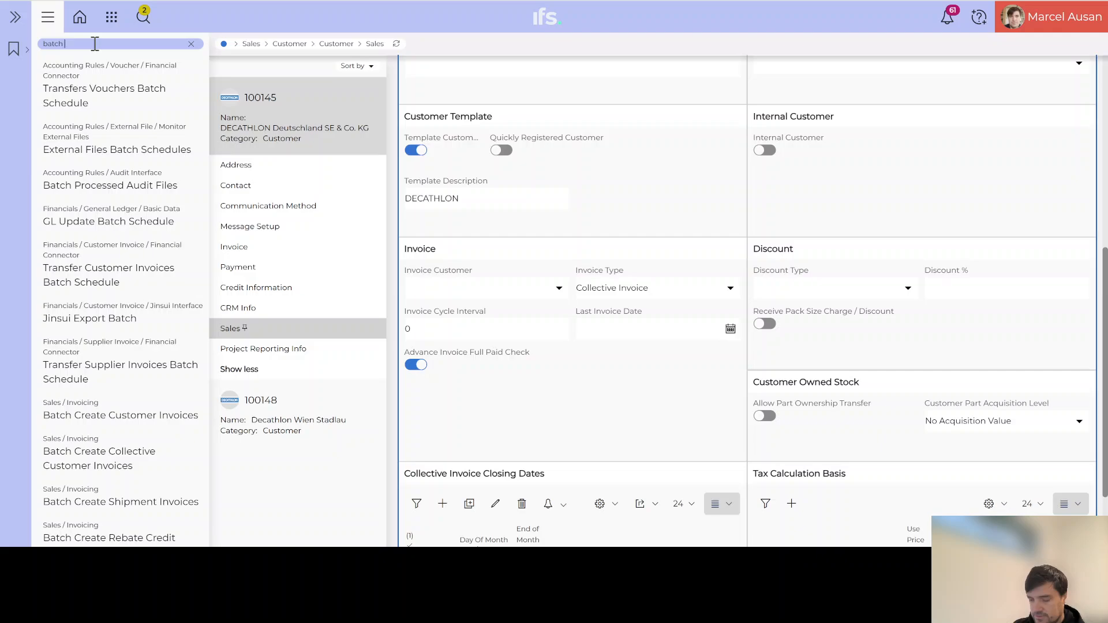
text( coll)
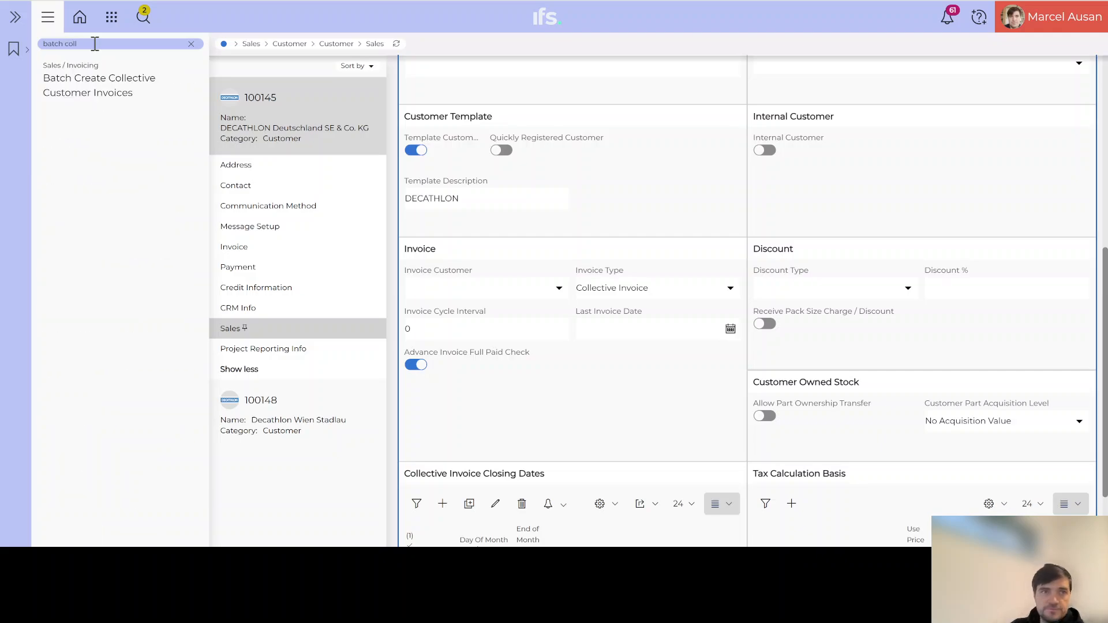
click(95, 85)
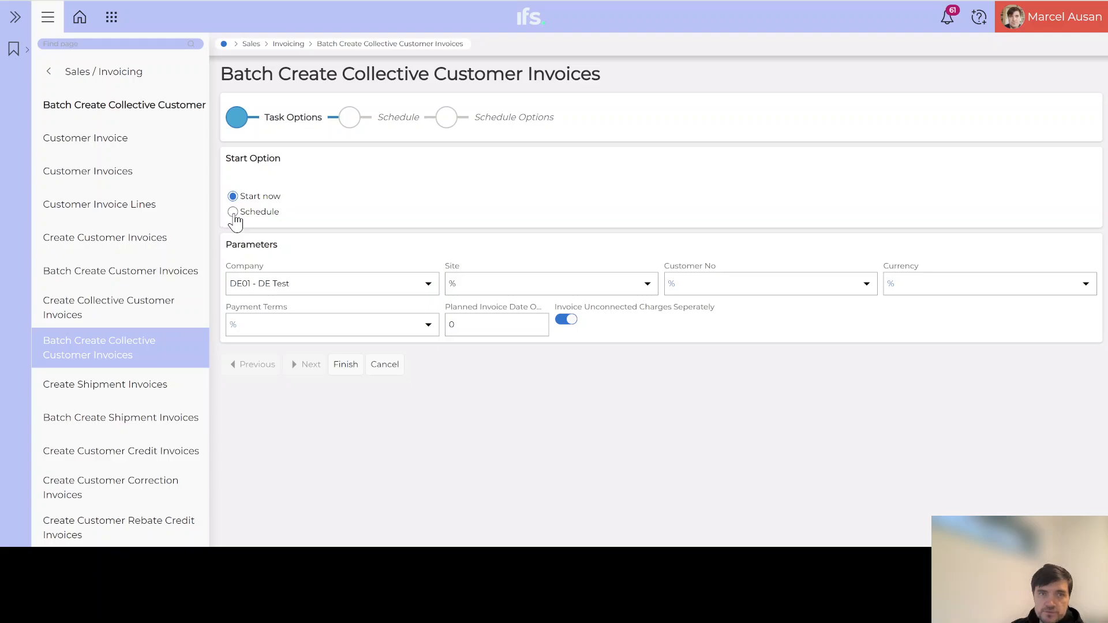
click(233, 212)
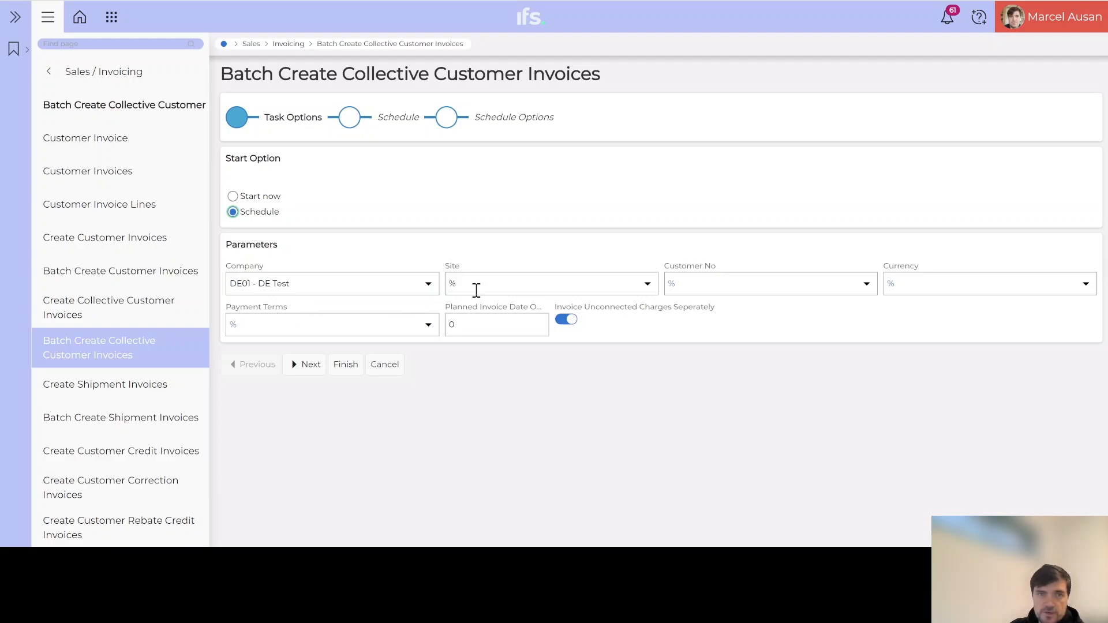
click(306, 368)
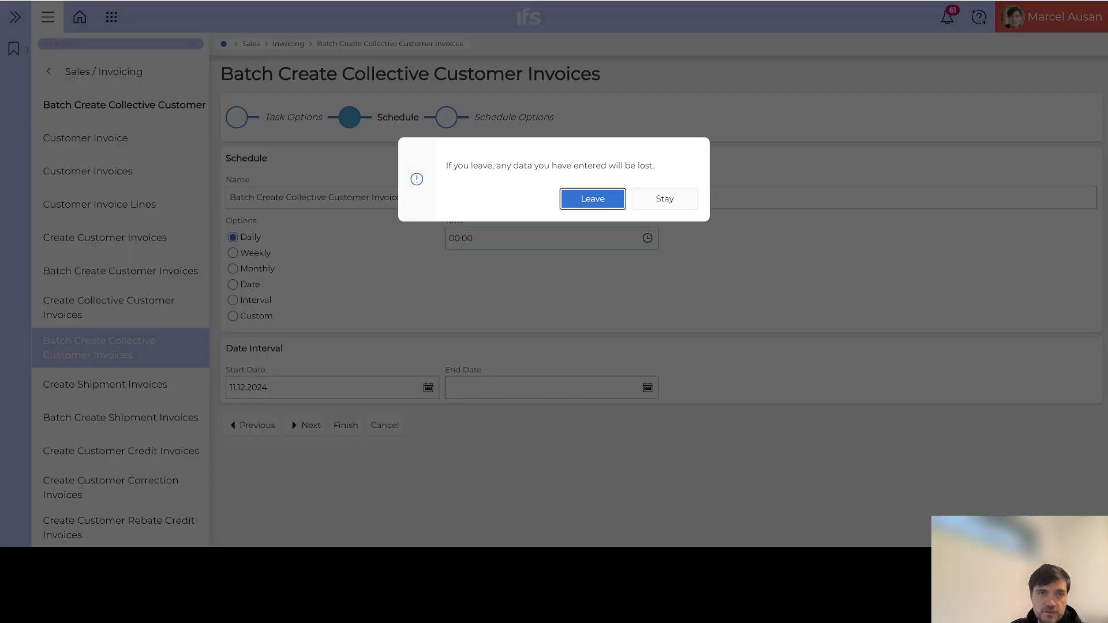
Leave the schedule and change the closing date row from day 20 to End of Month: Yes.
click(592, 200)
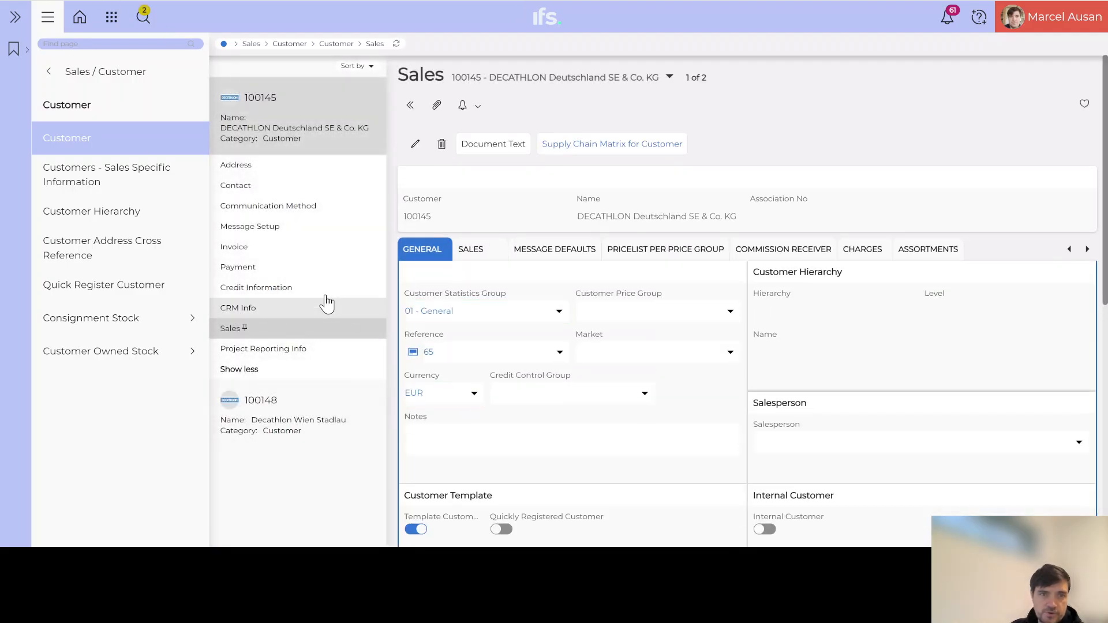
scroll(543, 410, down, 6)
scroll(545, 411, down, 3)
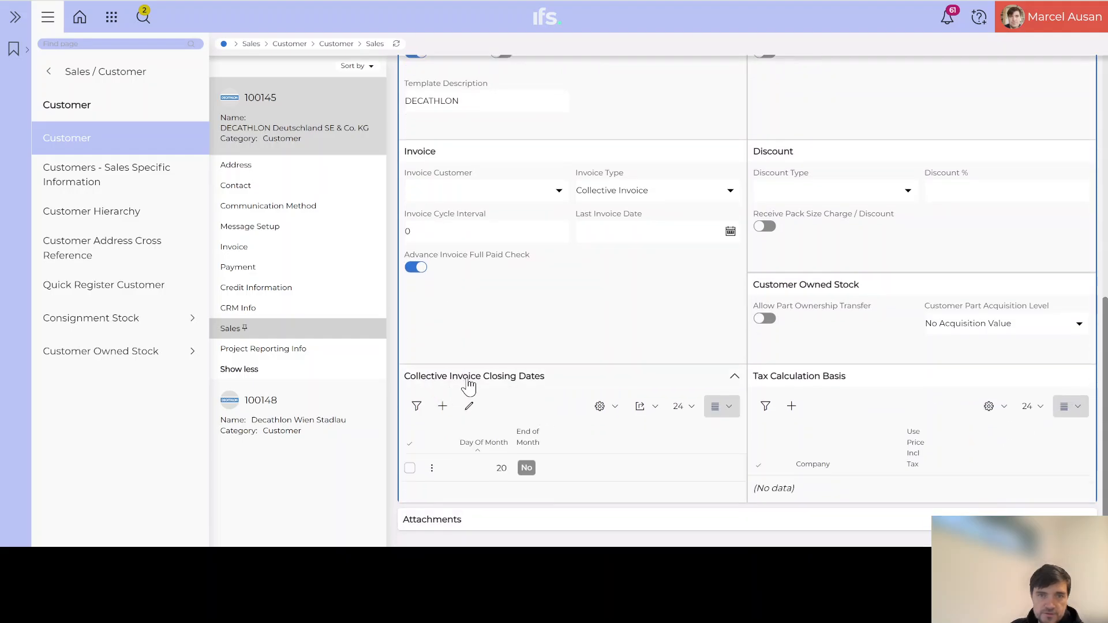
click(466, 408)
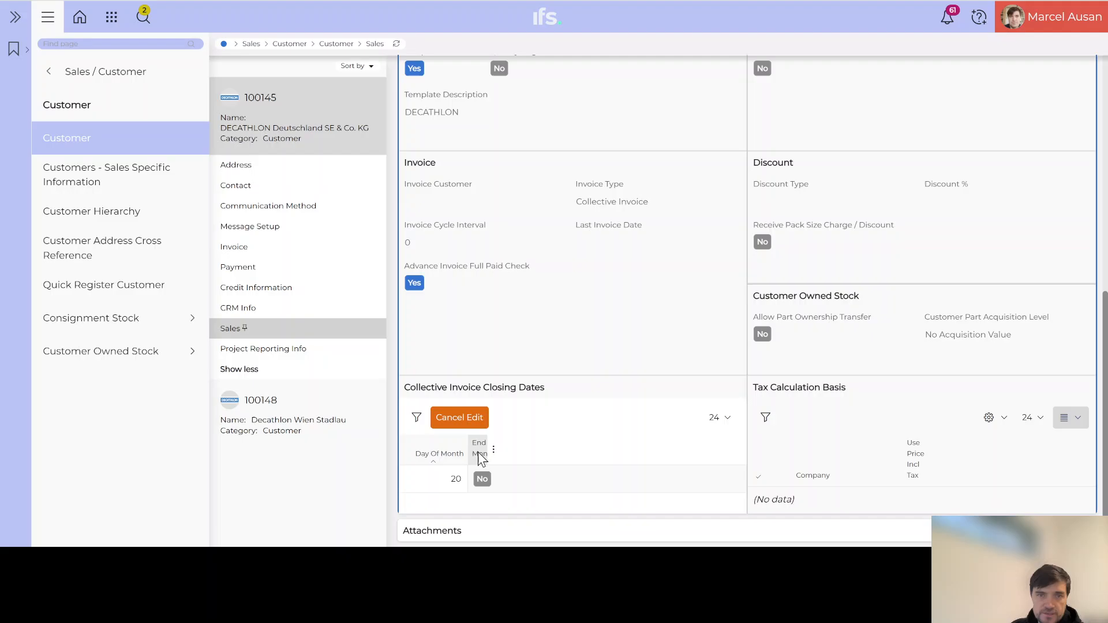
click(457, 477)
key(BackSpace)
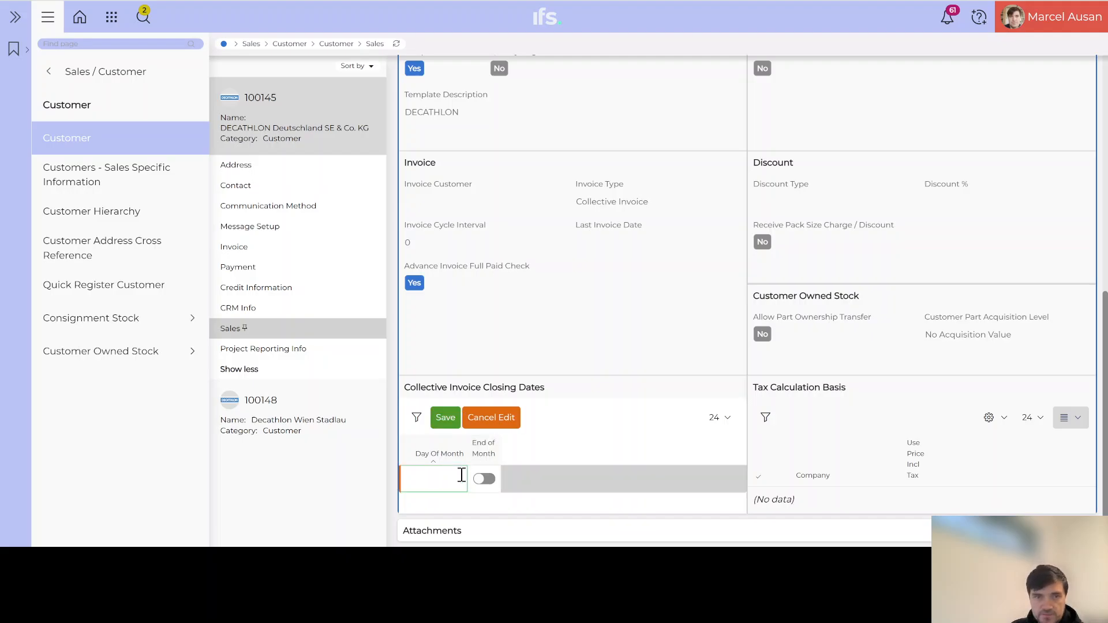
click(485, 483)
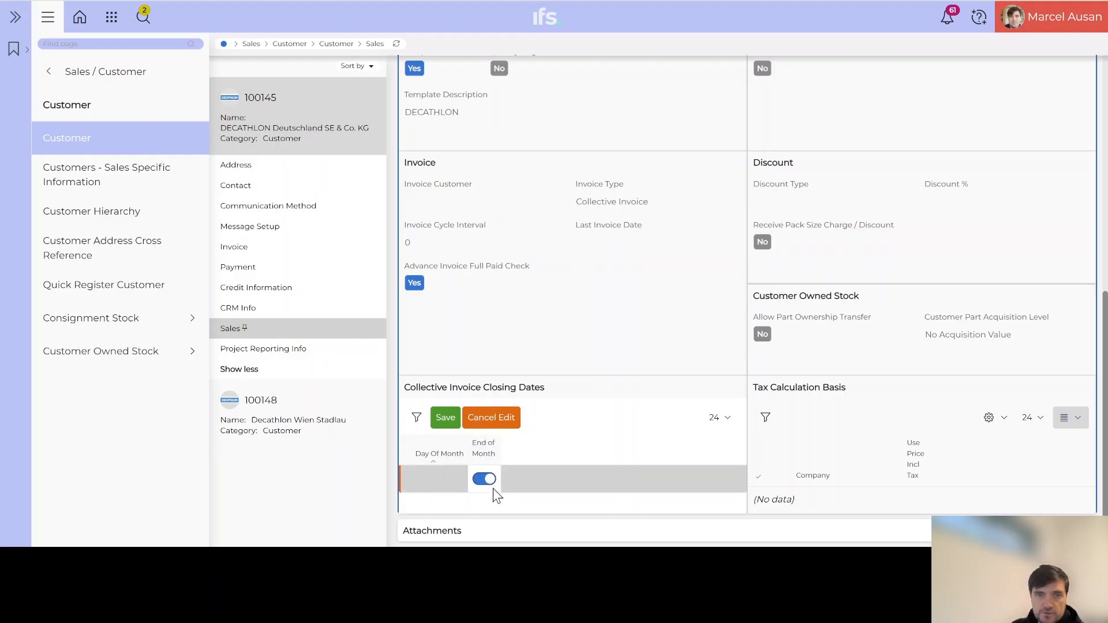
click(444, 418)
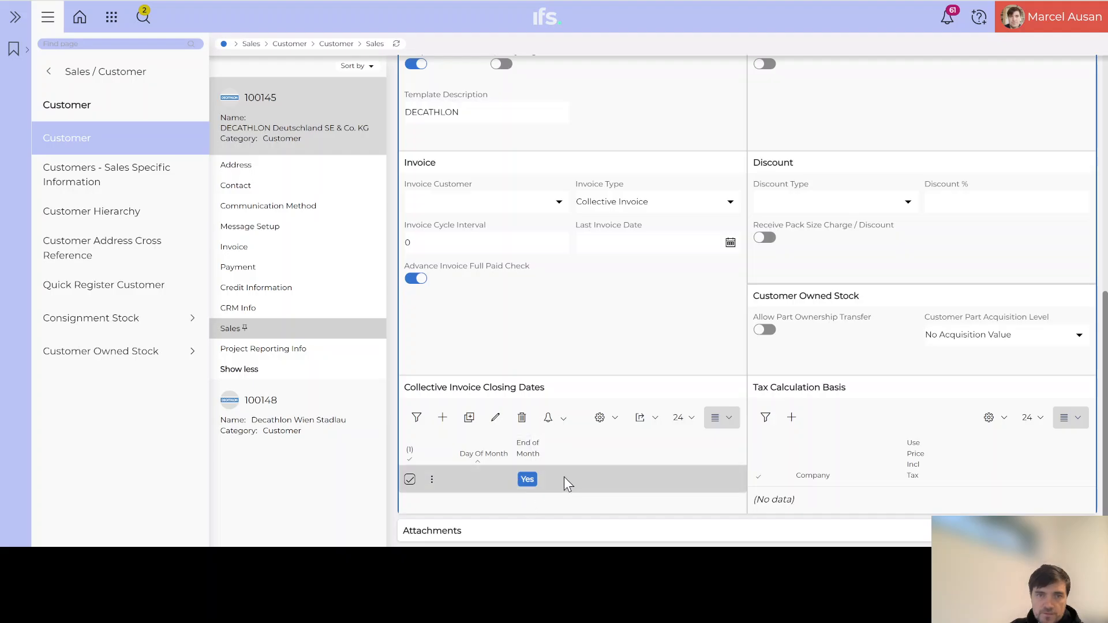
mouse_move(530, 456)
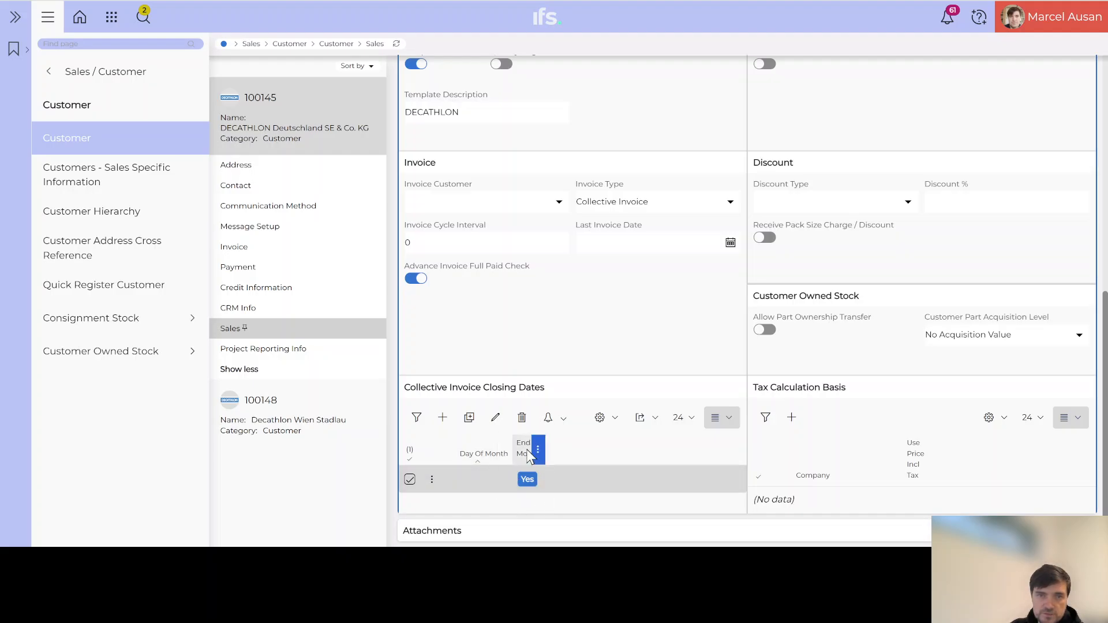